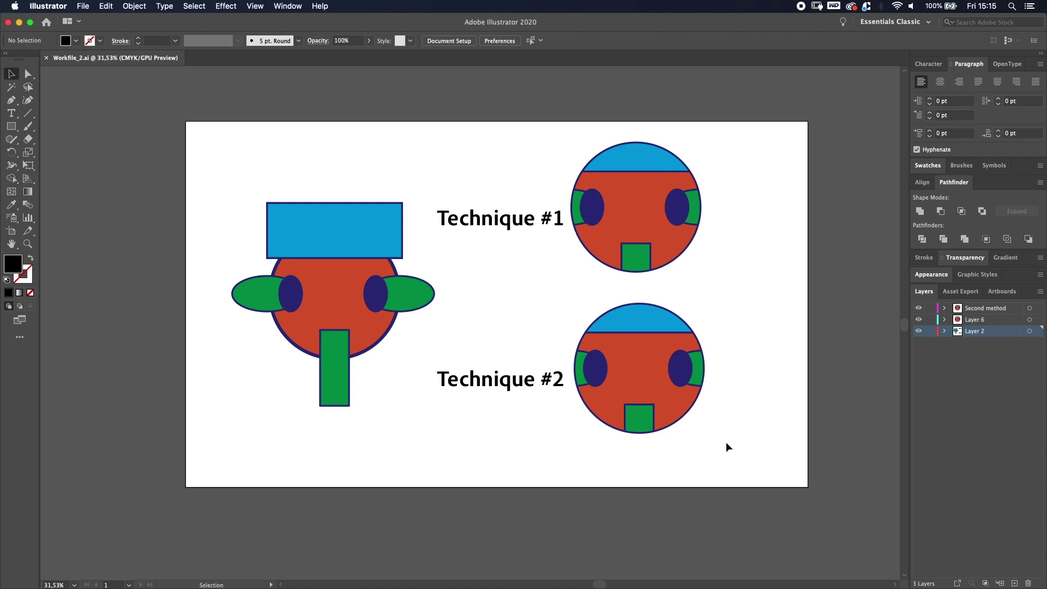
Step: Delete the Technique #1 and #2 labels and both circle-clipped faces
left_click_drag(734, 452, 466, 112)
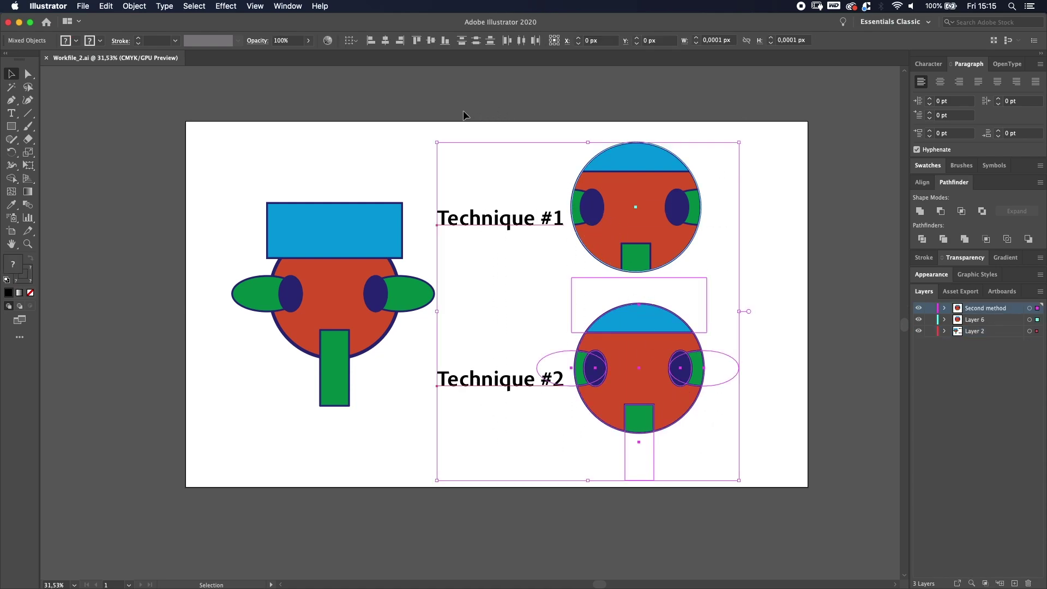
key("Delete")
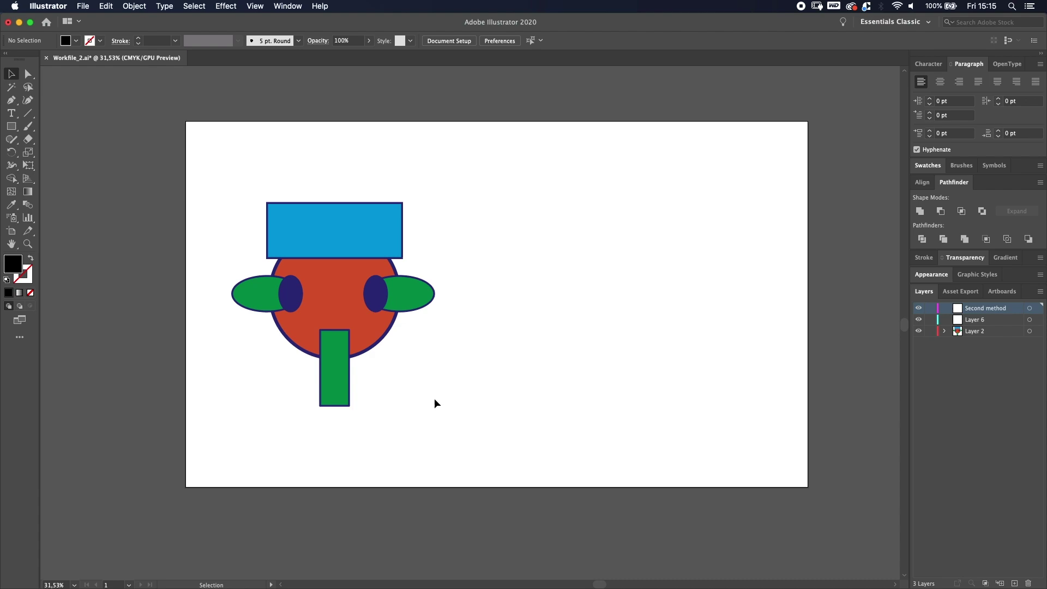
Step: Duplicate the loose face to the right of the original and move the copy onto Layer 6
left_click_drag(456, 425, 232, 180)
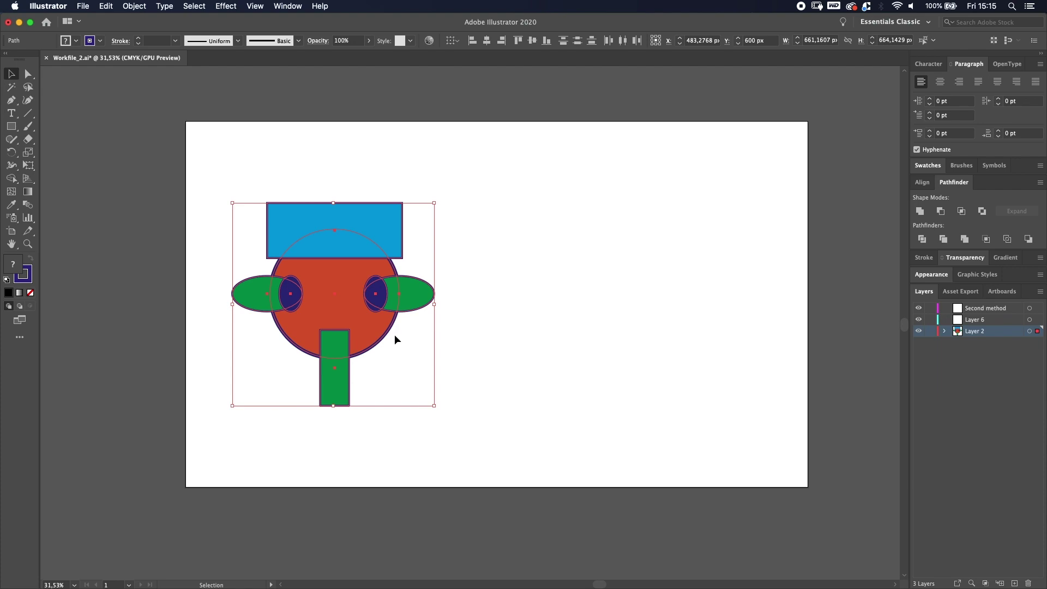
left_click_drag(325, 250, 625, 188)
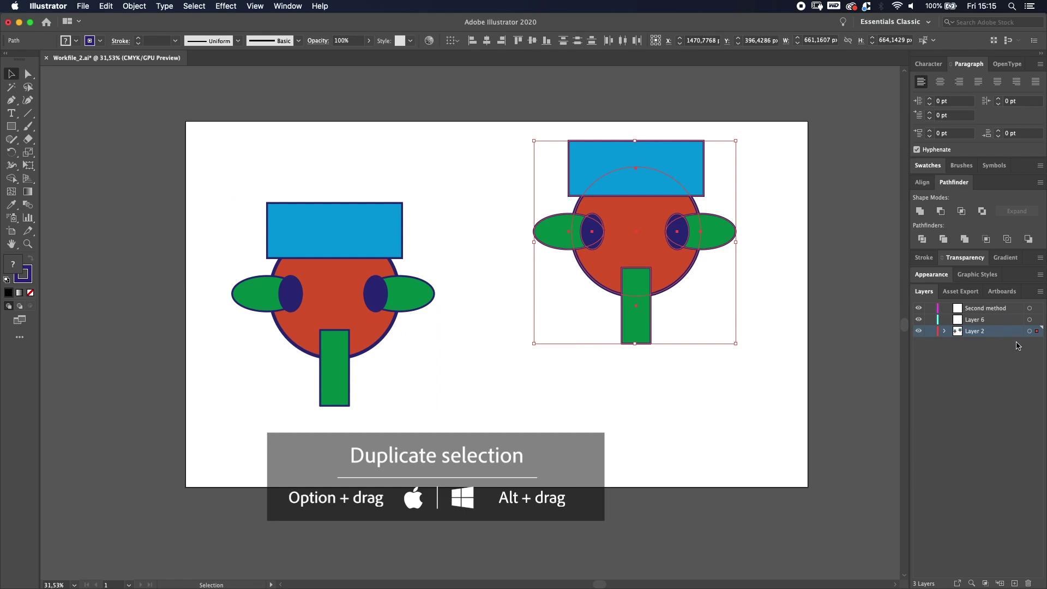
left_click_drag(1036, 331, 1036, 320)
Step: Rename Layer 2, which holds the original face, to 'Original'
left_click(921, 329)
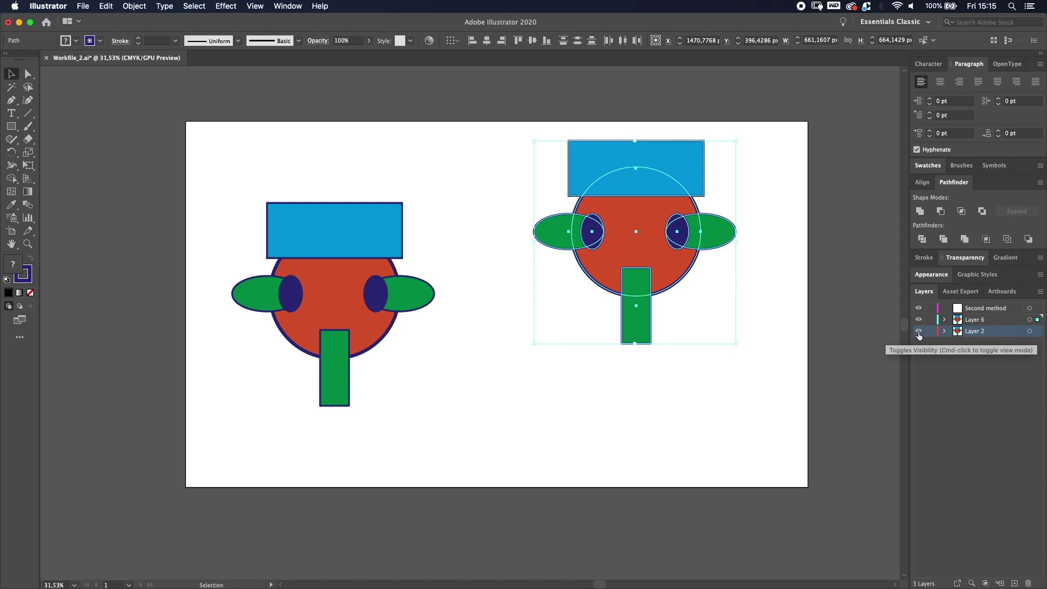
left_click(919, 332)
left_click(918, 331)
double_click(975, 331)
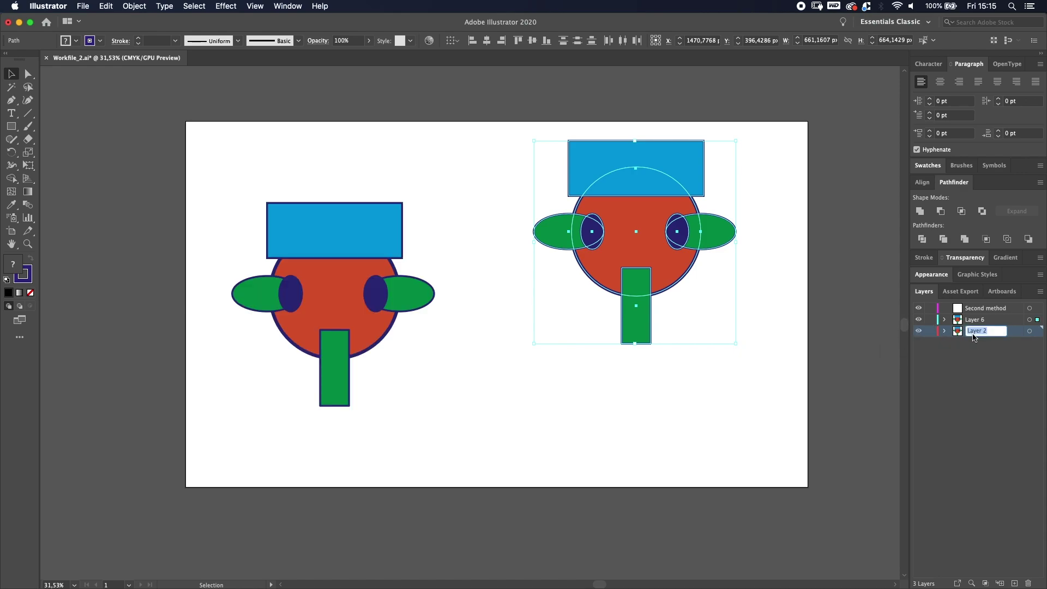
type("0")
key("Return")
Step: Rename Layer 6 to 'First method' and deselect the copied face
double_click(970, 320)
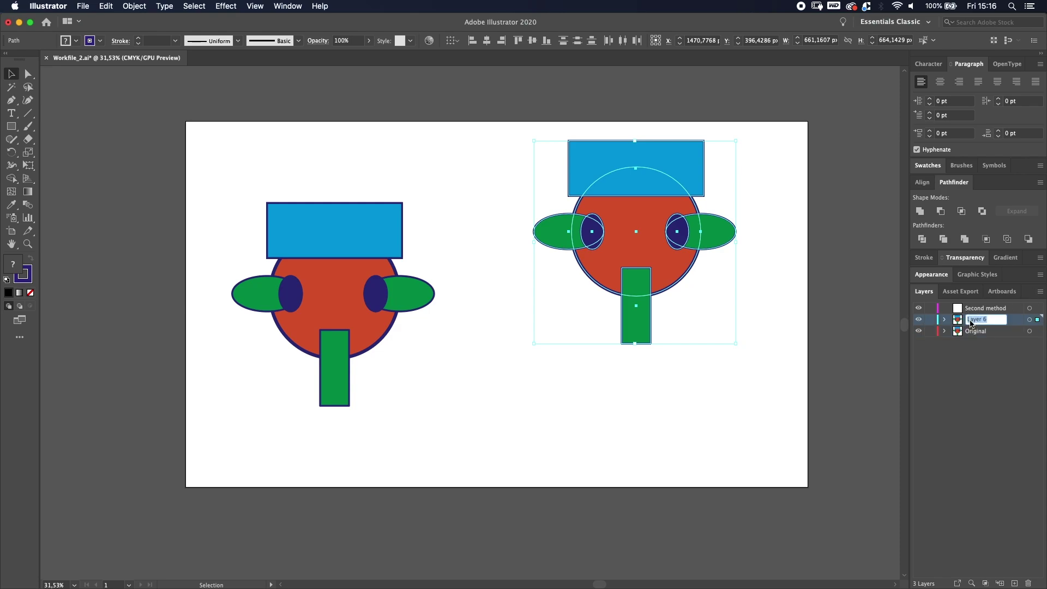
type("F")
key("BackSpace")
key("BackSpace")
key("BackSpace")
key("BackSpace")
type("rst method")
key("Return")
left_click(712, 391)
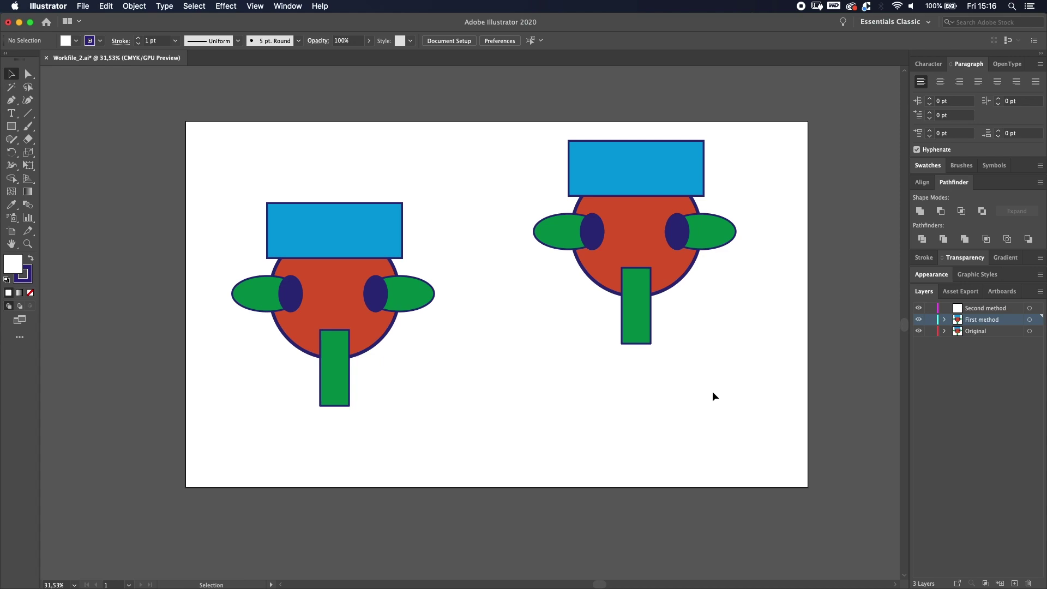
Step: Bring the copied face's red circle to the front with Cmd+Shift+], covering eyes and hat
left_click(943, 320)
left_click(987, 404)
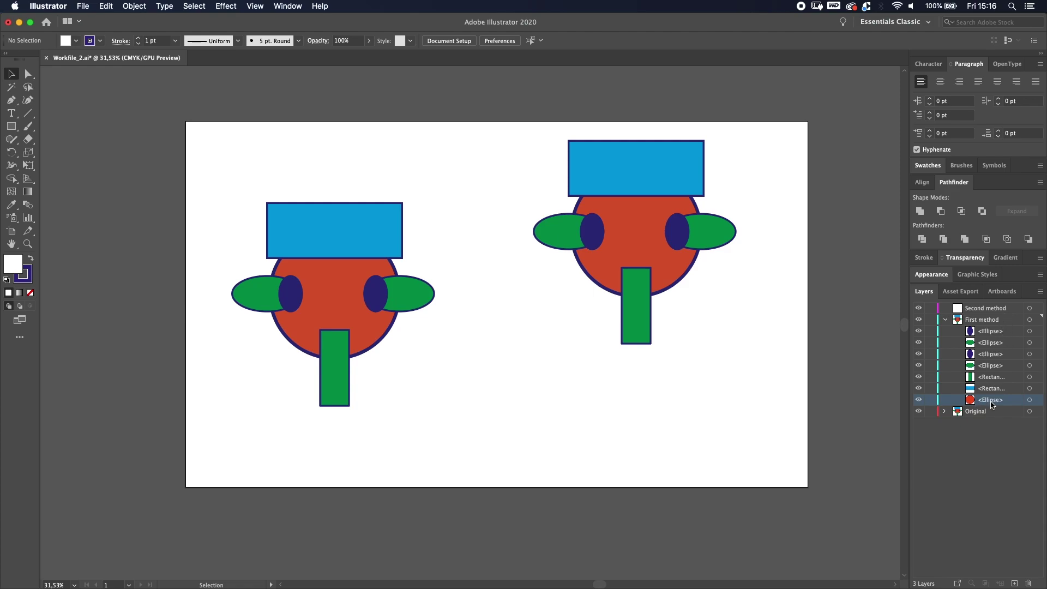
mouse_move(991, 403)
left_mouse_down()
mouse_move(997, 339)
mouse_move(990, 407)
left_mouse_up()
left_click(946, 319)
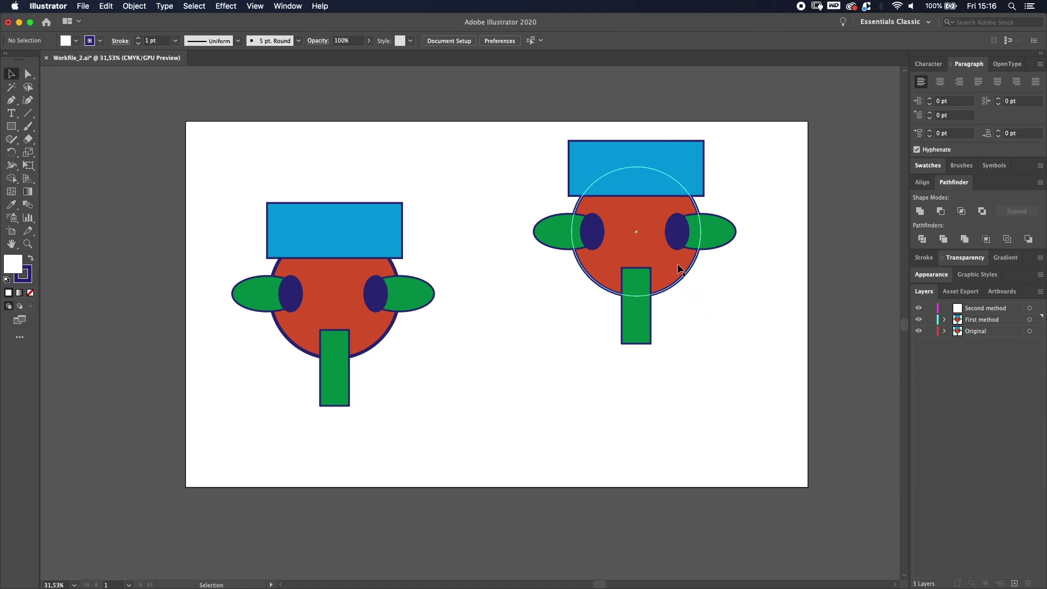
left_click(665, 278)
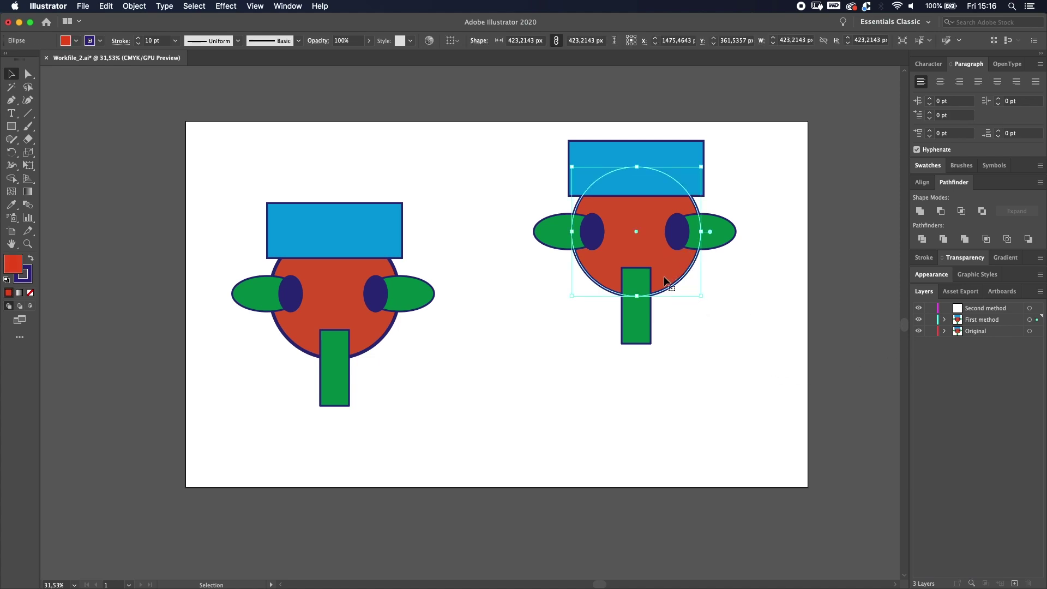
key("super+shift+bracketright")
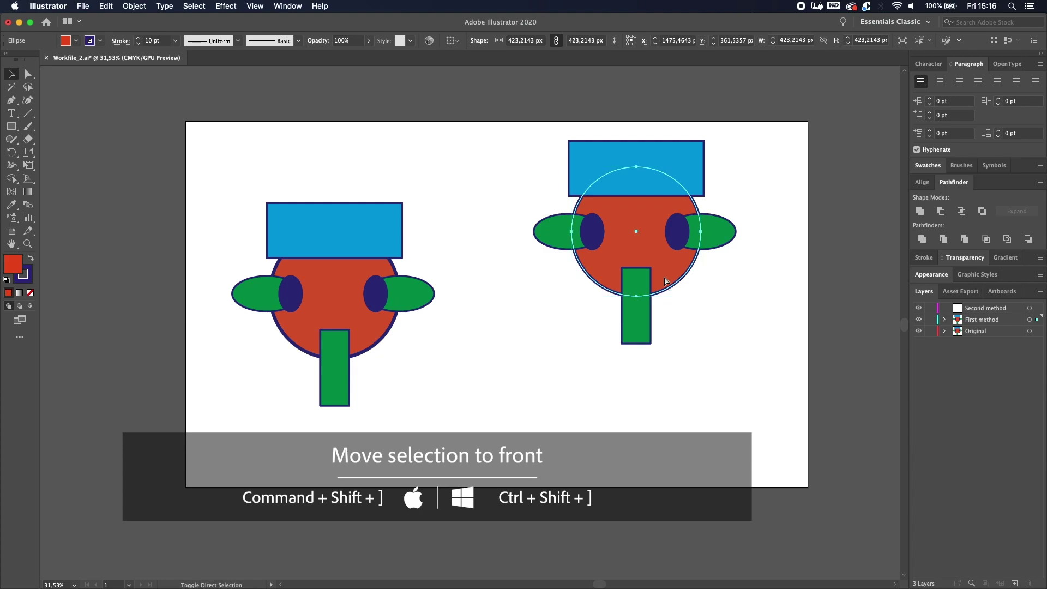
key("super+shift+bracketright")
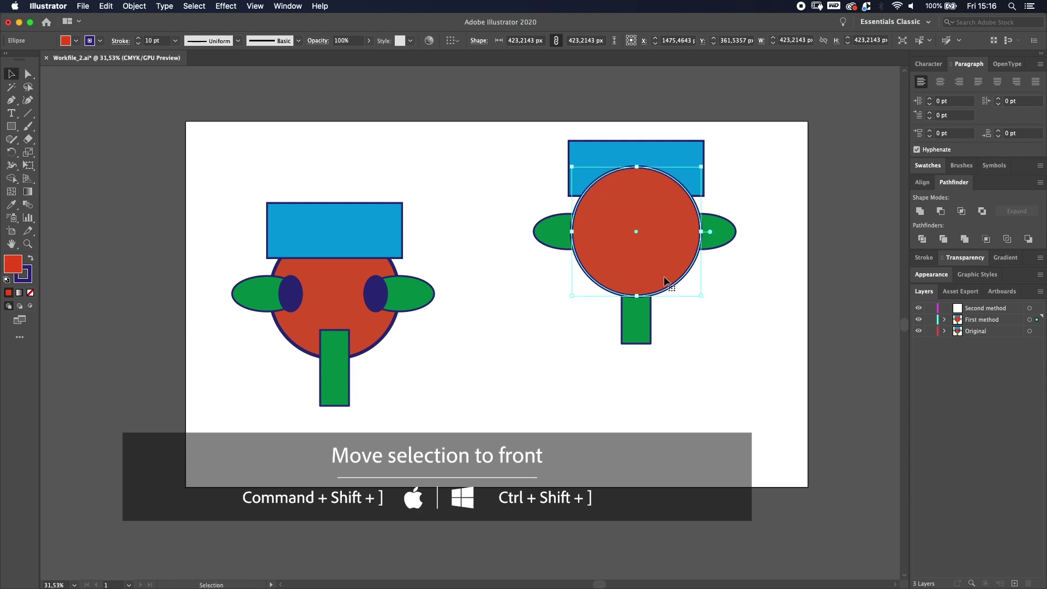
left_click(742, 333)
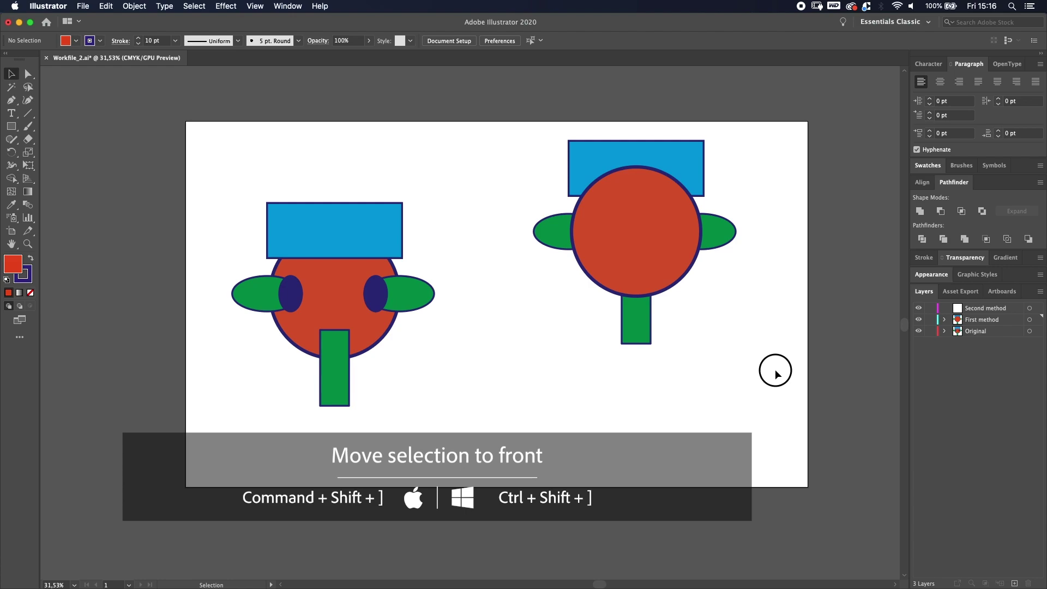
Step: Select all First method artwork and apply Object > Clipping Mask > Make
left_click_drag(778, 374, 526, 126)
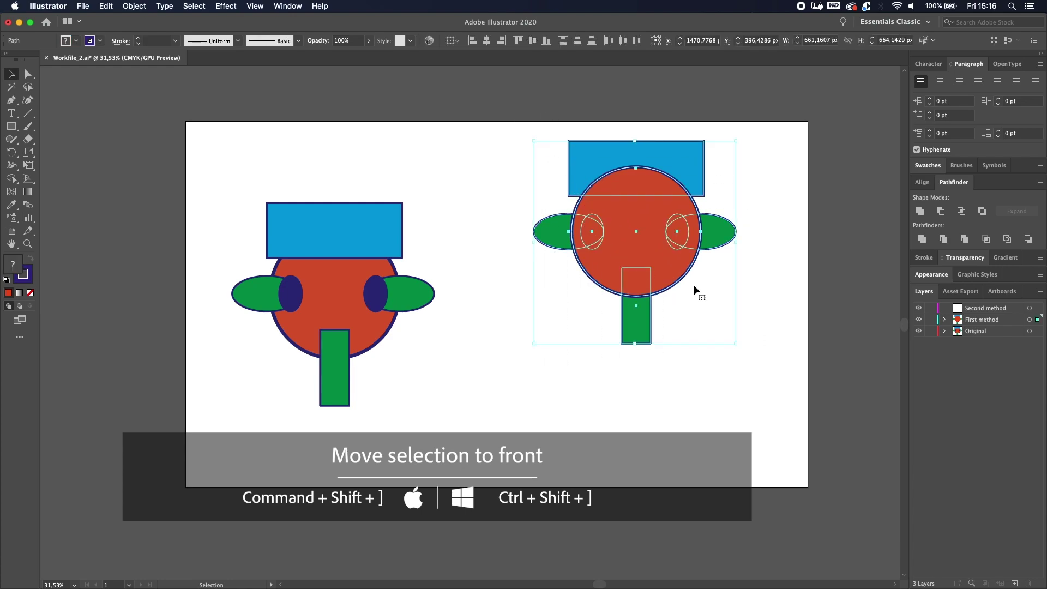
left_click(778, 397)
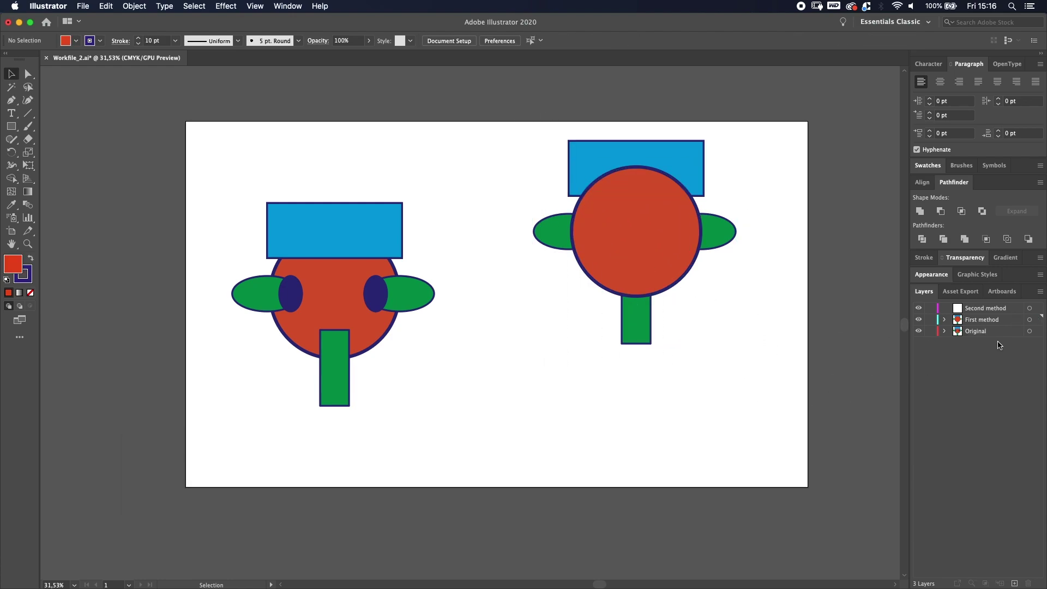
left_click(1035, 321)
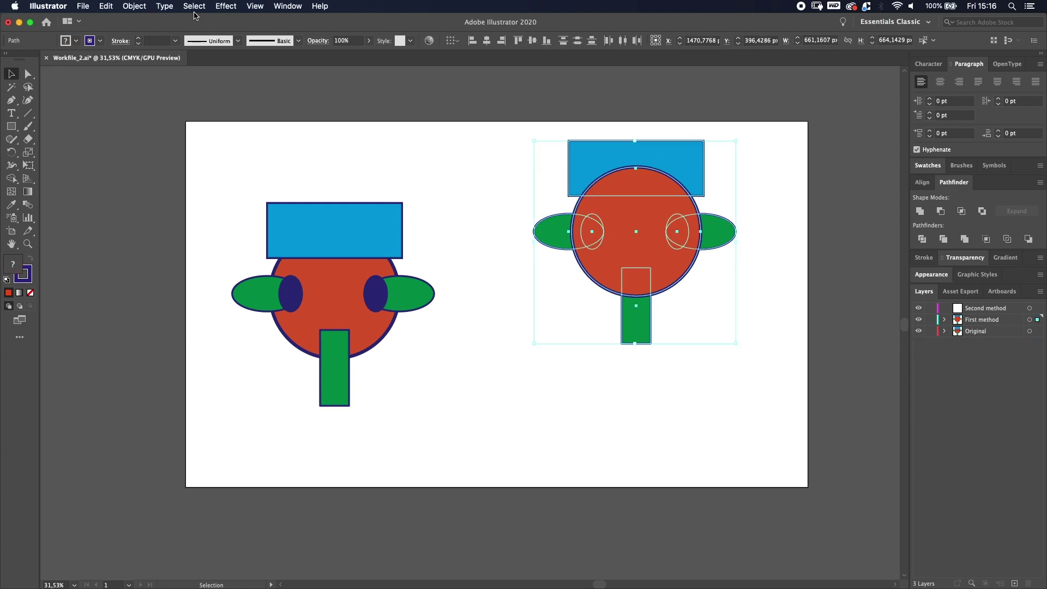
left_click(135, 6)
mouse_move(164, 6)
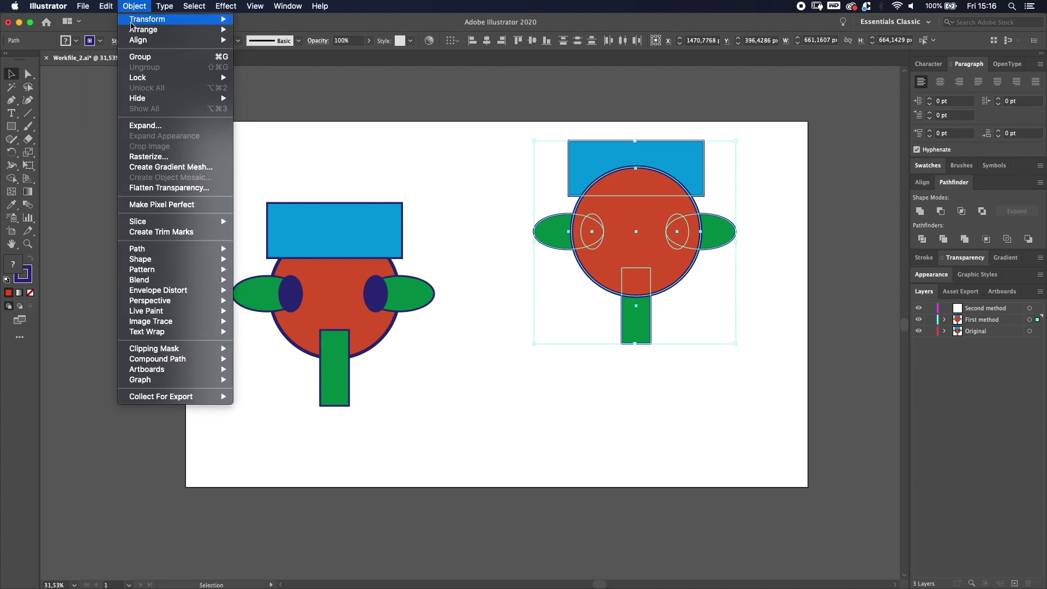
mouse_move(208, 351)
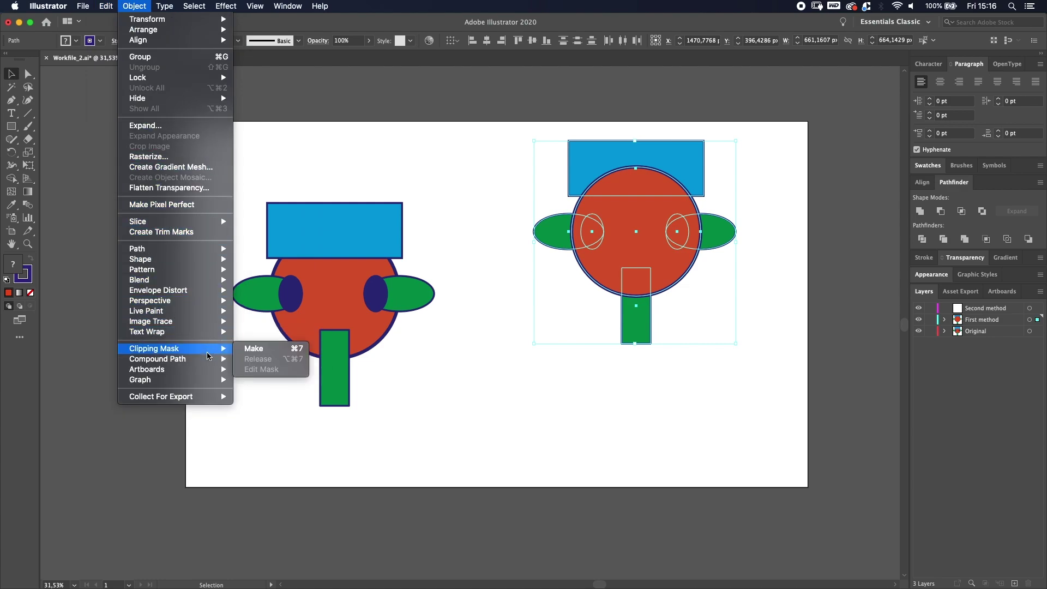
left_click(255, 349)
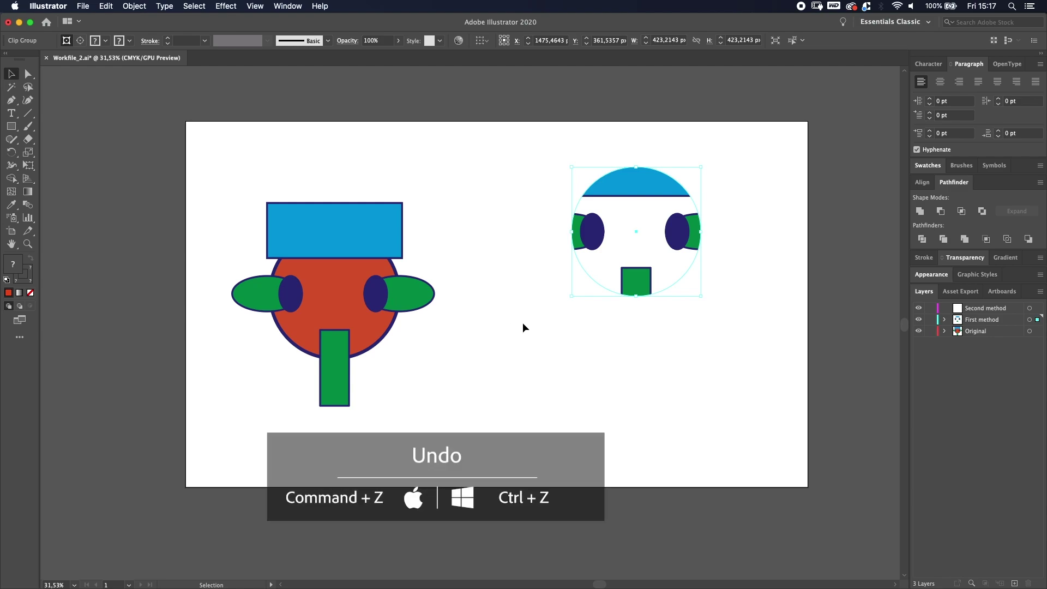
Step: Undo the clipping mask and reapply it with Cmd+7
key("super+z")
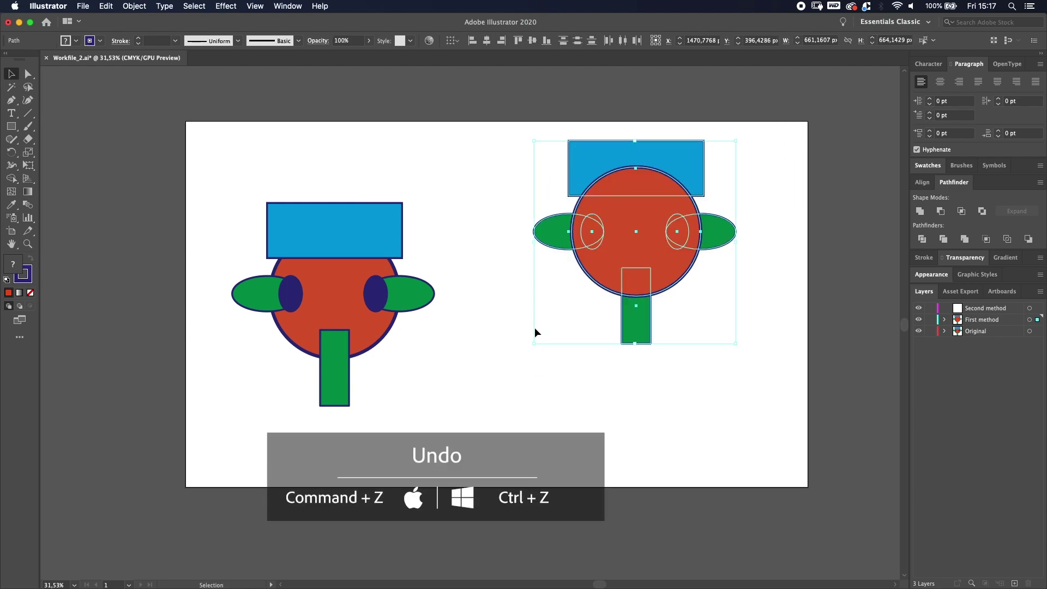
key("a")
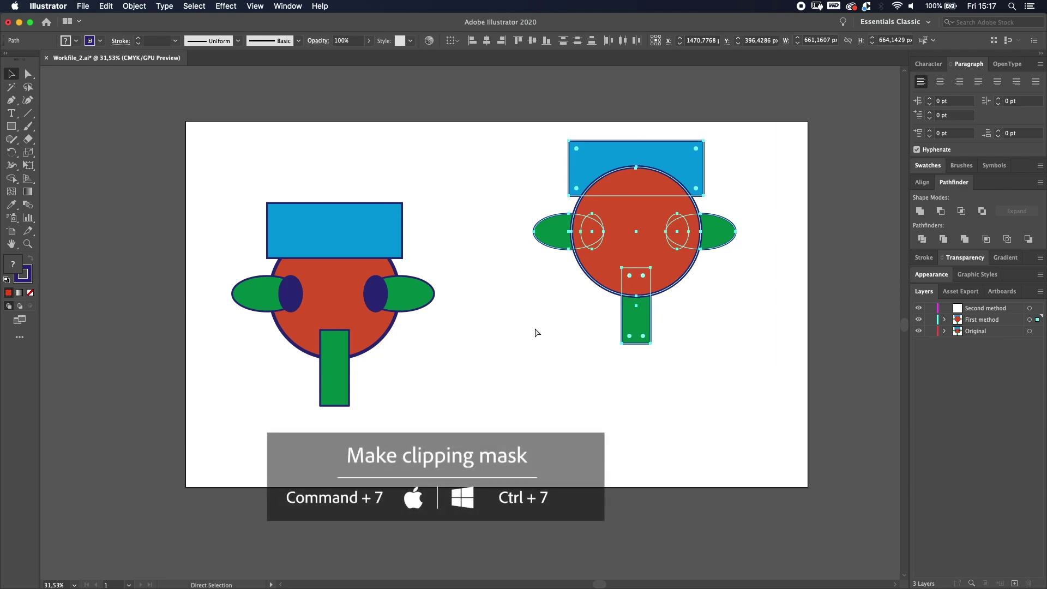
key("super+7")
key("v")
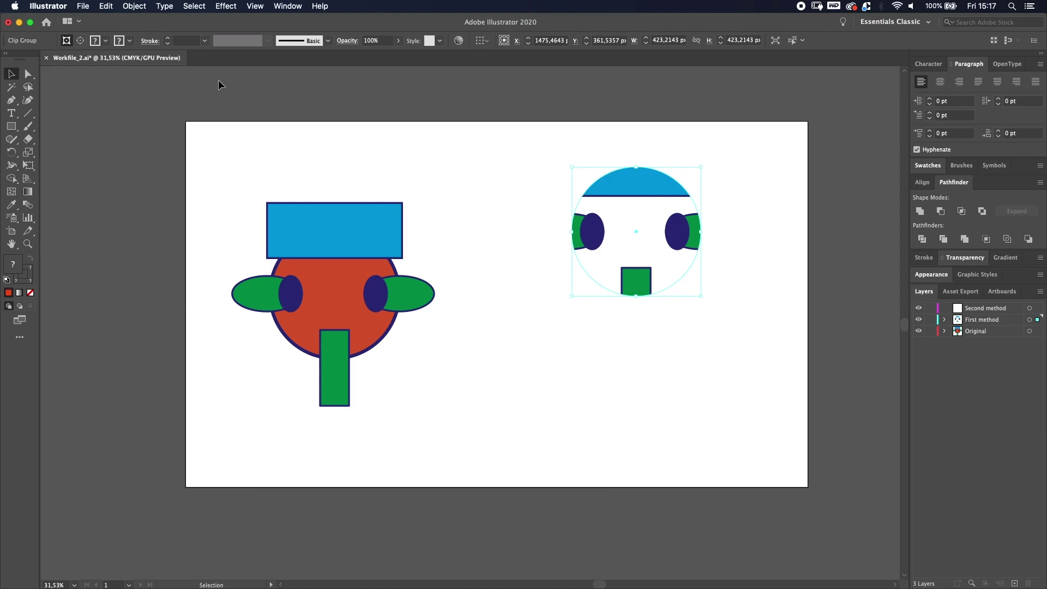
Step: Try moving the clipped face lower on the artboard, then undo the move
left_click(719, 251)
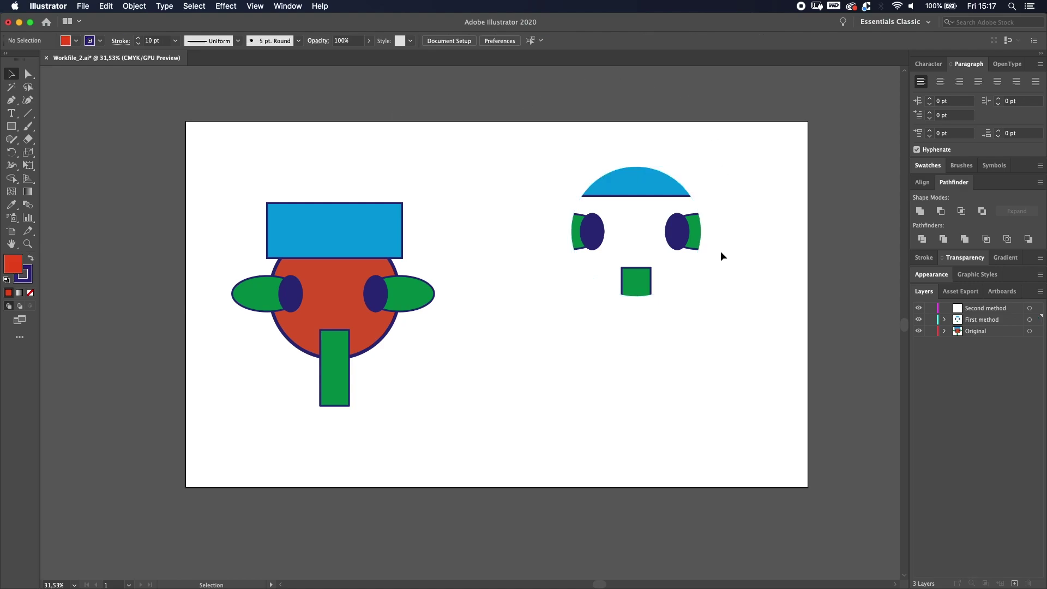
left_click(682, 234)
left_click_drag(682, 233, 690, 305)
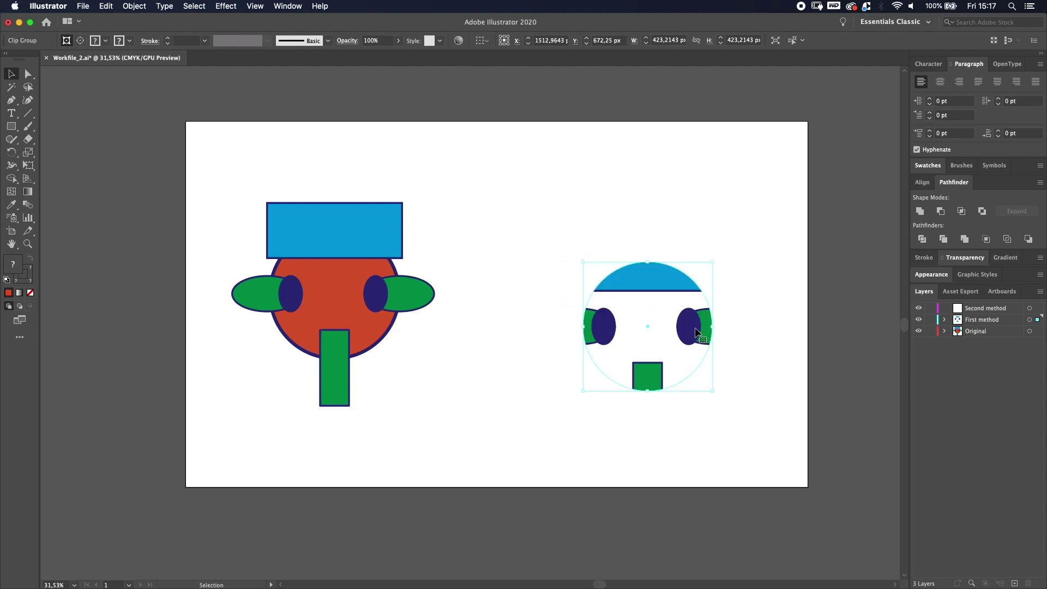
key("super+z")
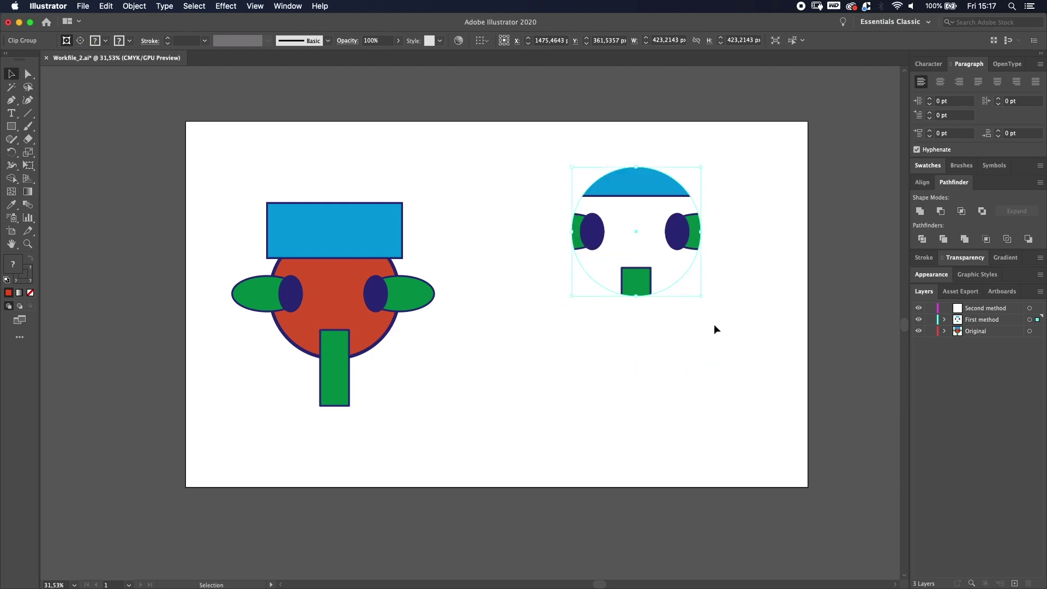
Step: Move the blue rectangle inside the Clip Group down to centre across the circle's top
left_click(944, 320)
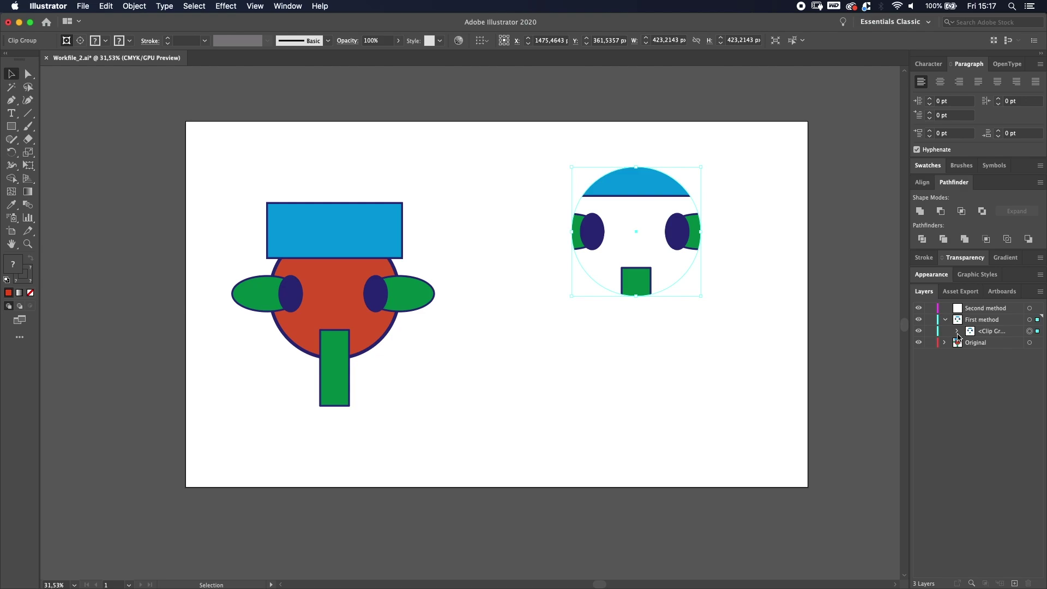
left_click(957, 332)
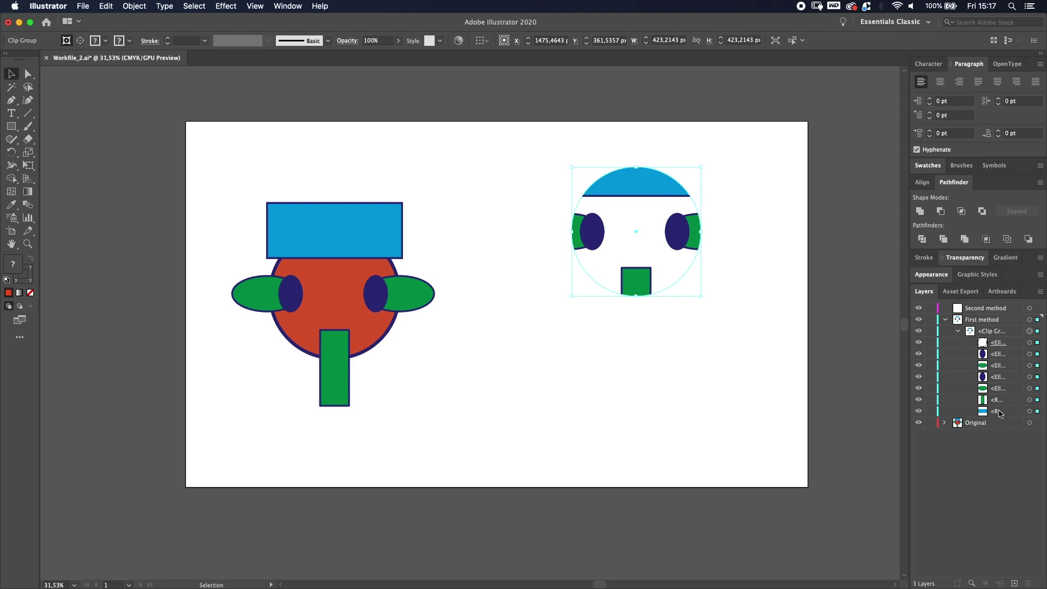
left_click(1036, 411)
left_click_drag(650, 178, 677, 189)
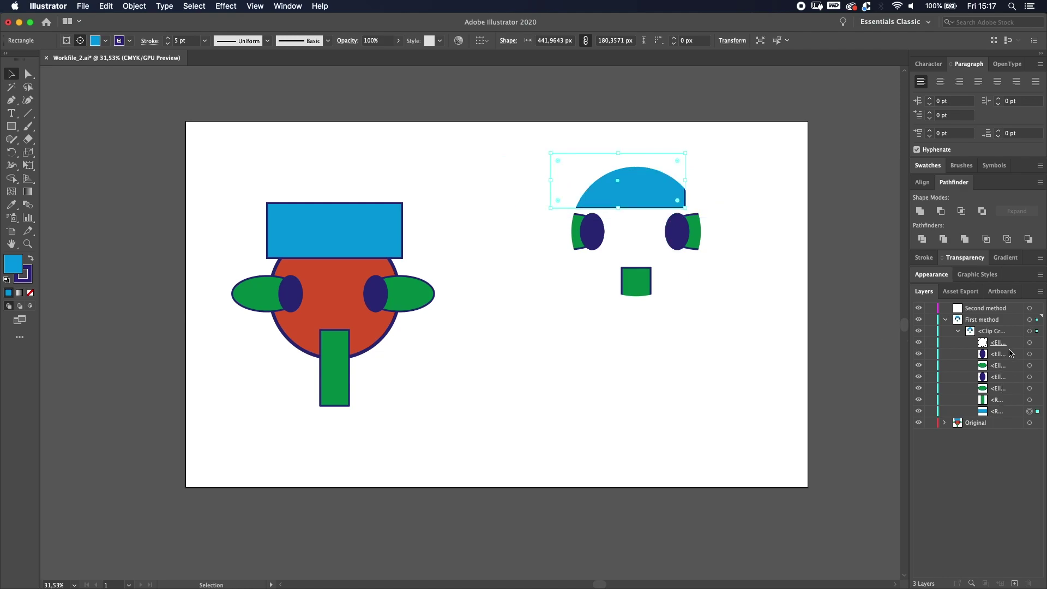
key("super+z")
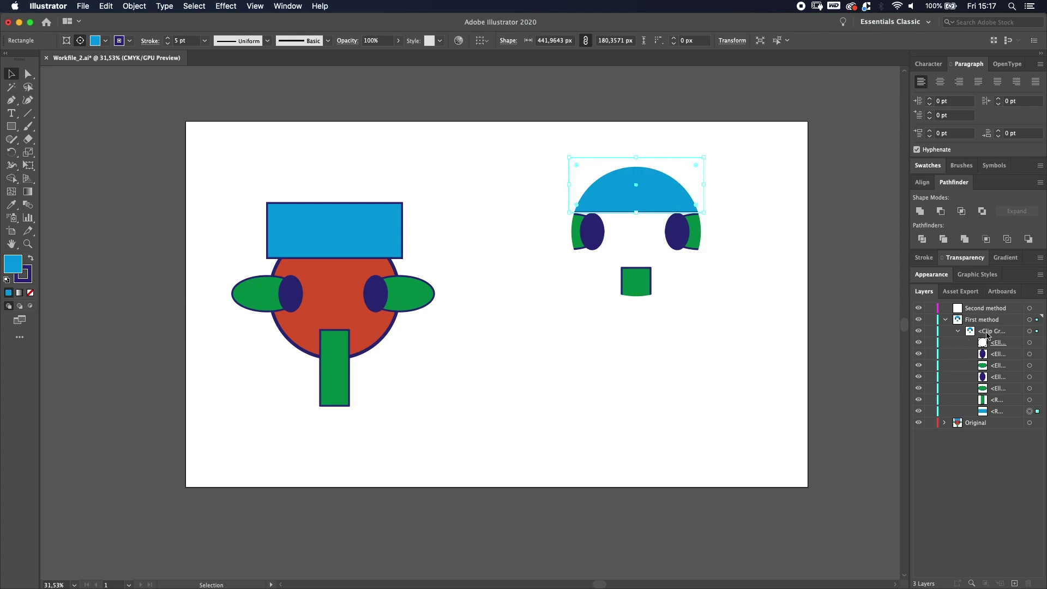
Step: Move the clipping circle to the bottom of the Clip Group in Layers
left_click(1029, 342)
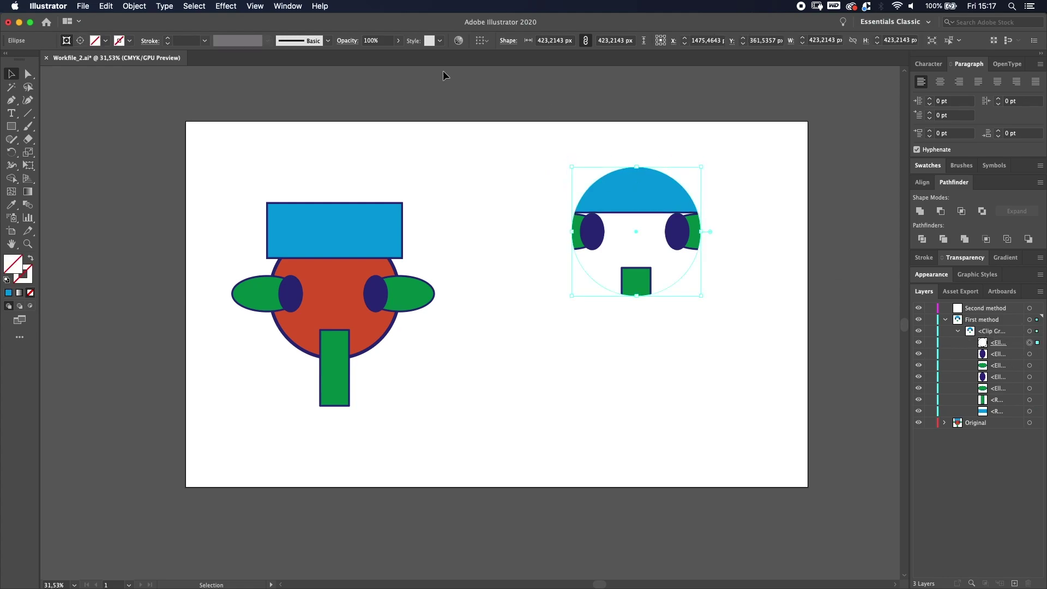
left_click(1008, 346)
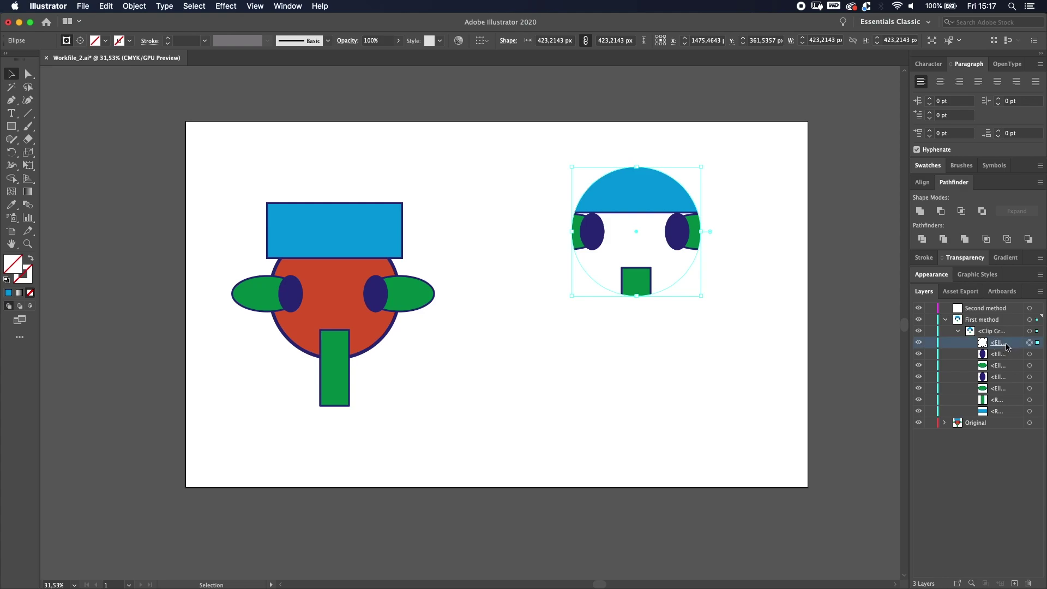
left_click_drag(1007, 347, 1002, 417)
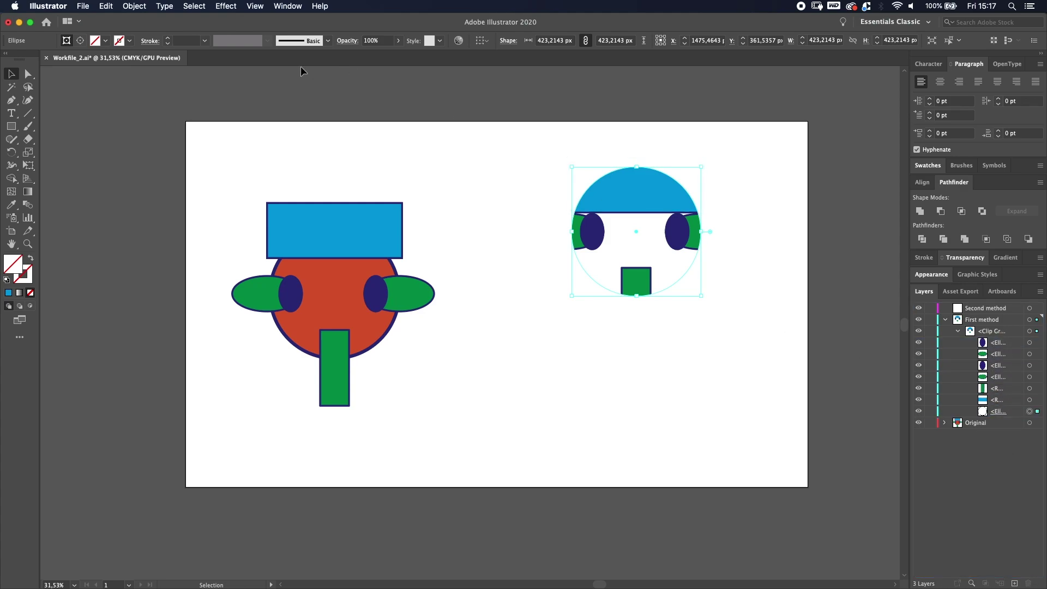
Step: Give the circle a red-orange fill and a navy 5 pt stroke
left_click(104, 43)
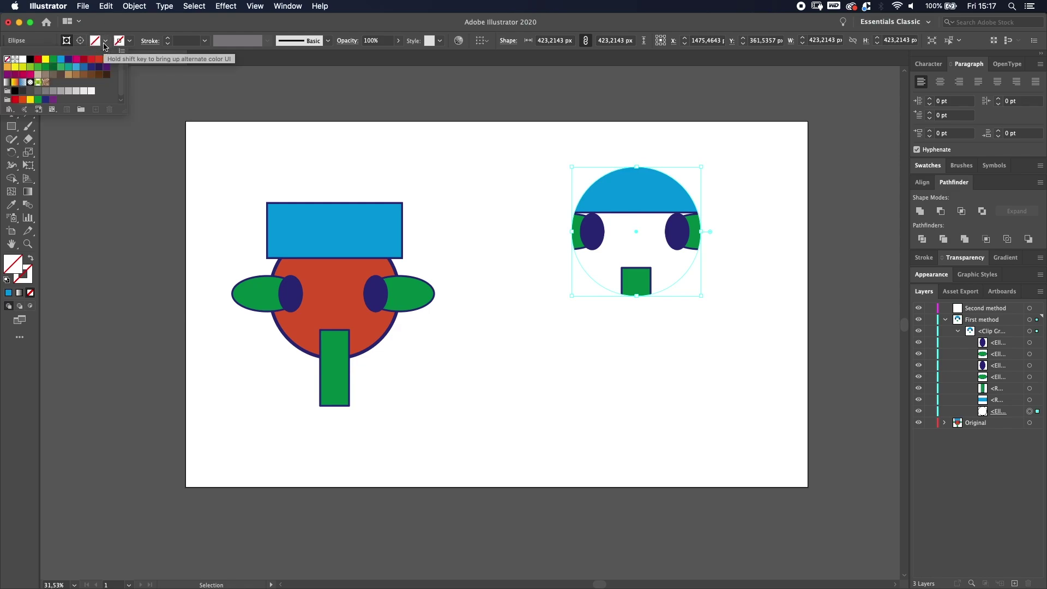
left_click(99, 60)
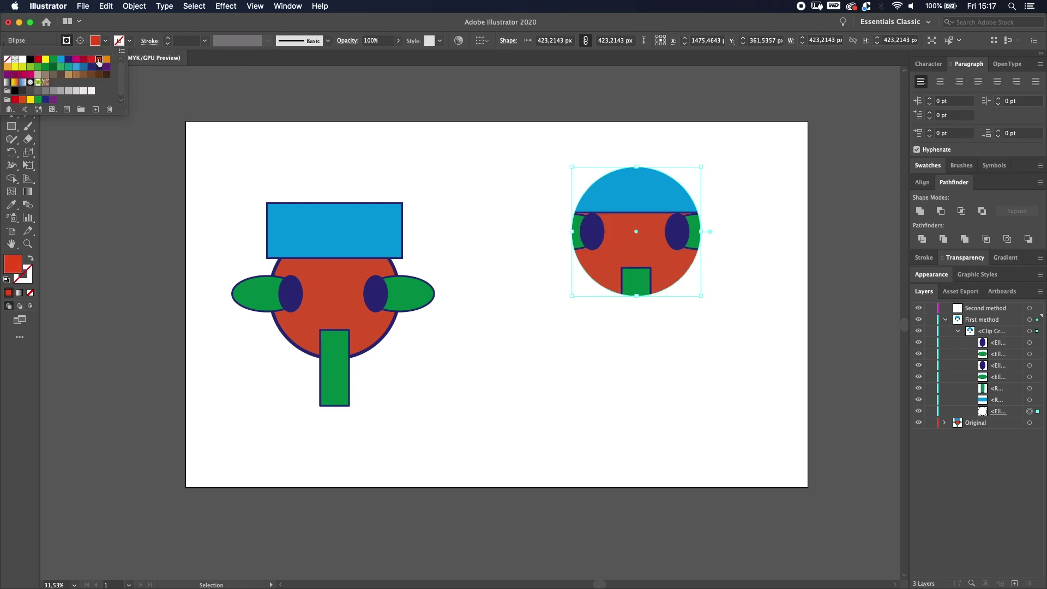
left_click(128, 42)
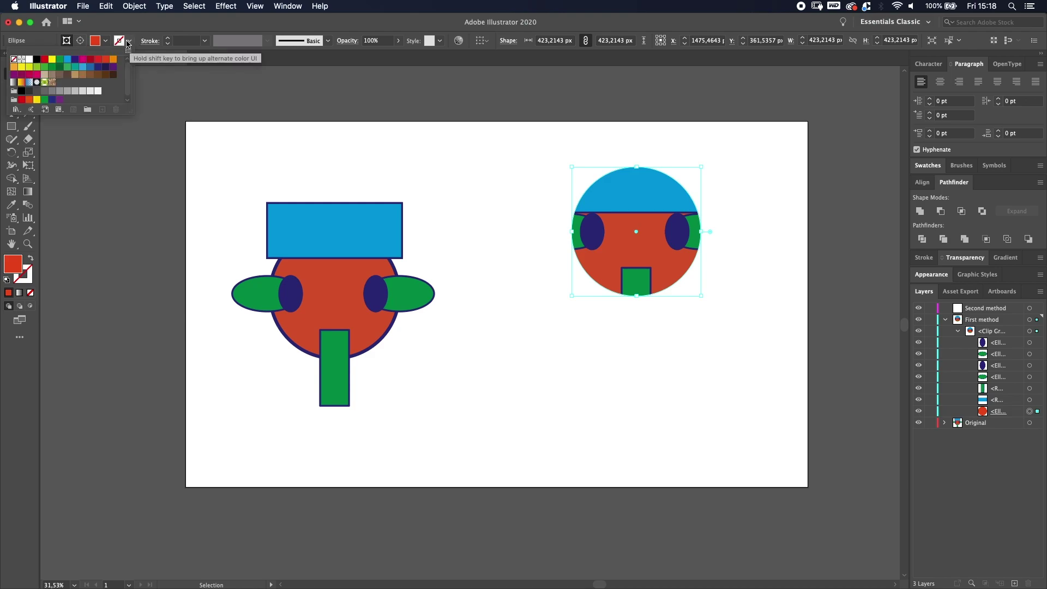
left_click(75, 59)
left_click(167, 42)
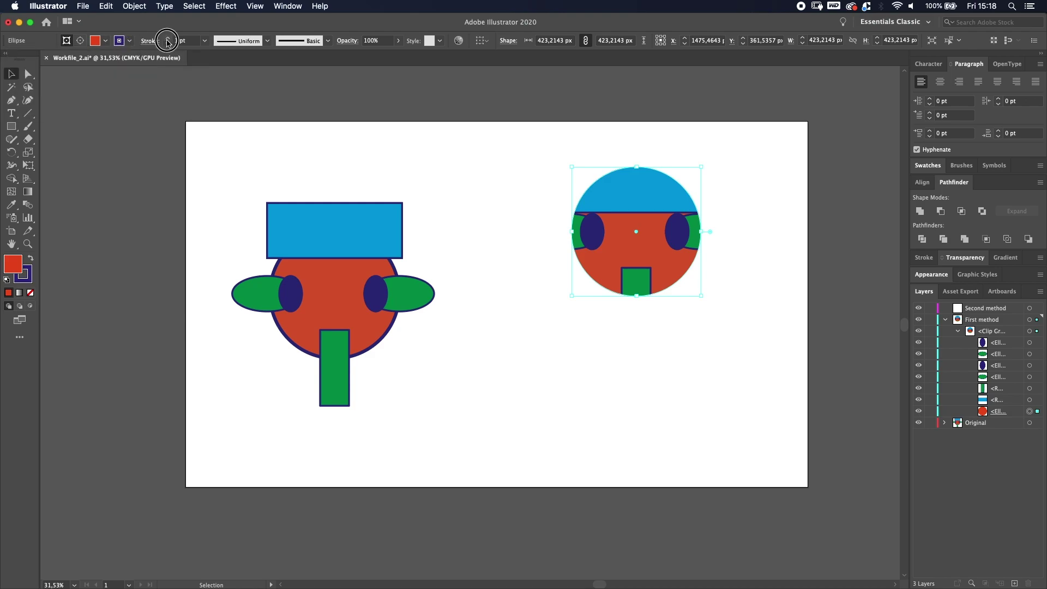
left_click(461, 174)
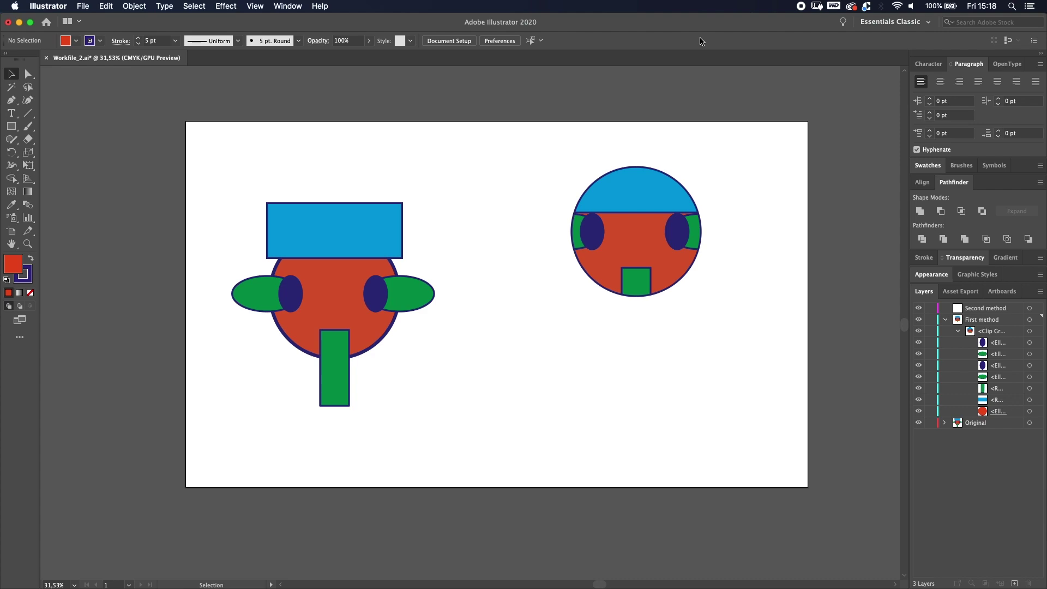
Step: Raise the blue top rectangle slightly to thin the hat band
left_click(651, 193, "super")
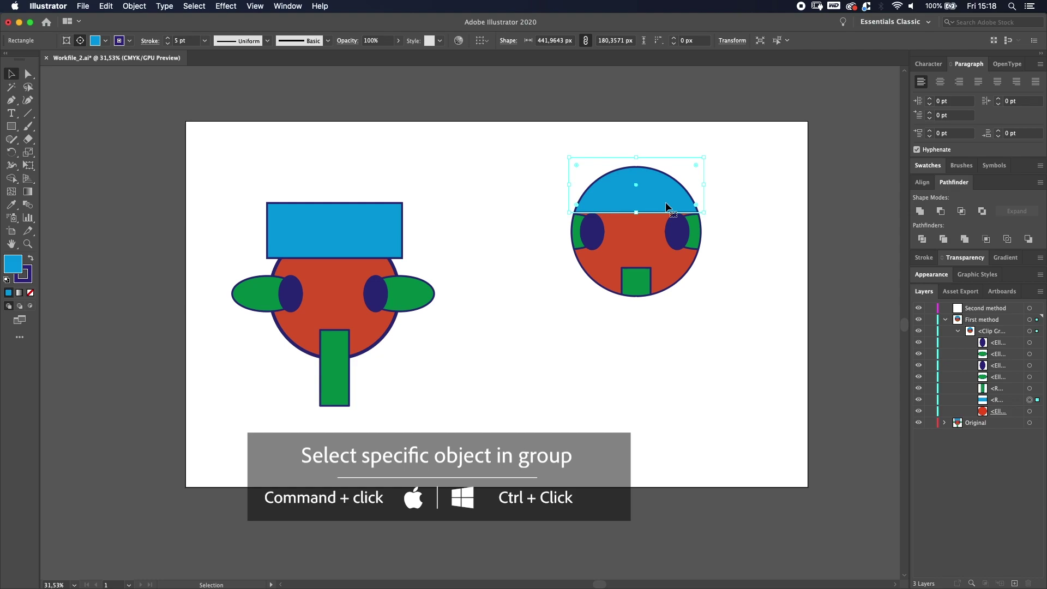
left_click_drag(664, 207, 666, 194)
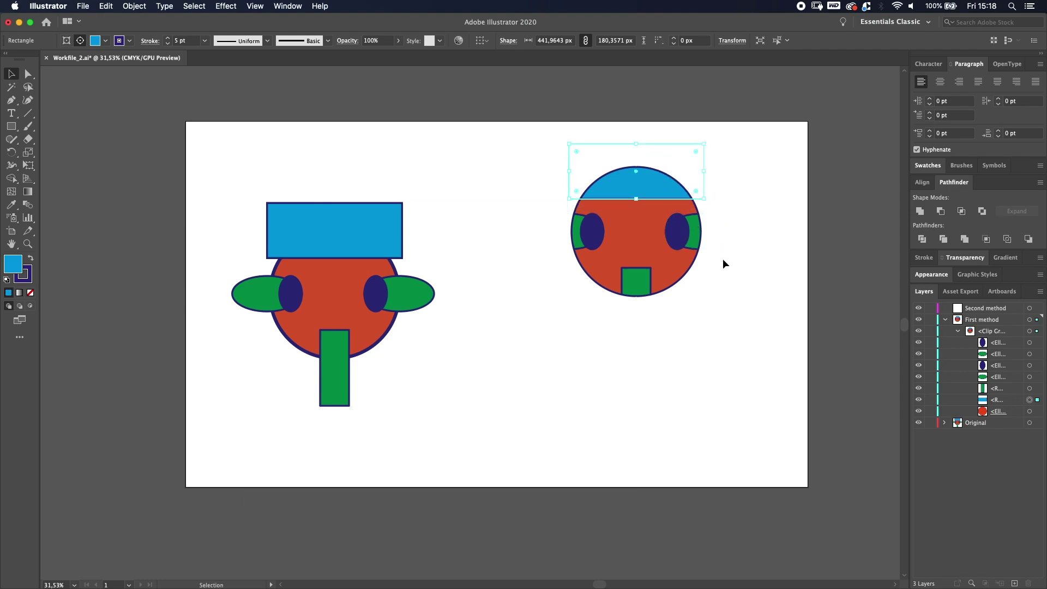
left_click(723, 264)
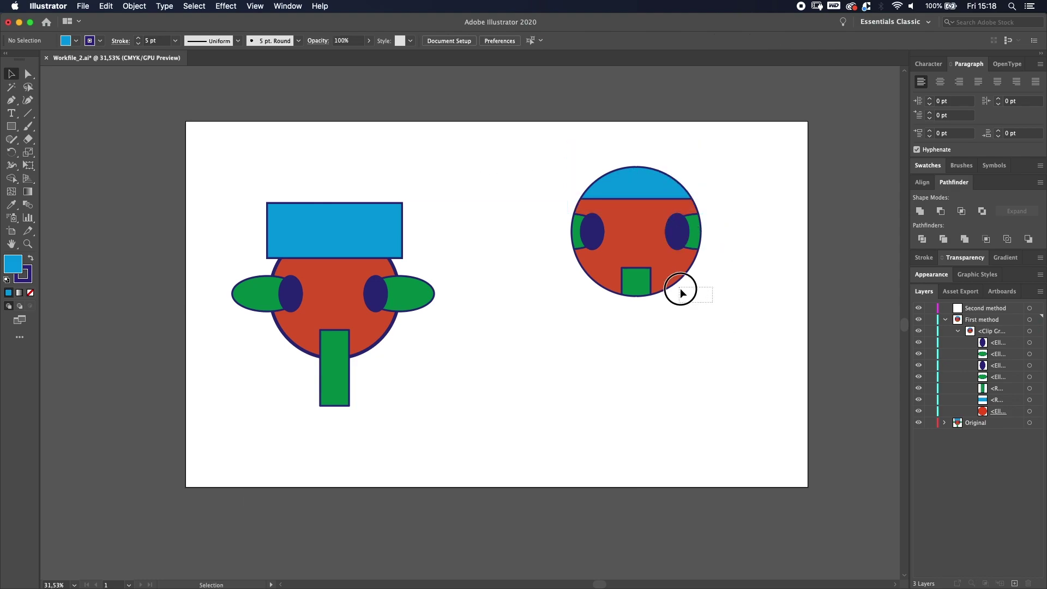
Step: Move the whole circle face higher on the artboard and collapse the Clip Group
left_click(677, 242)
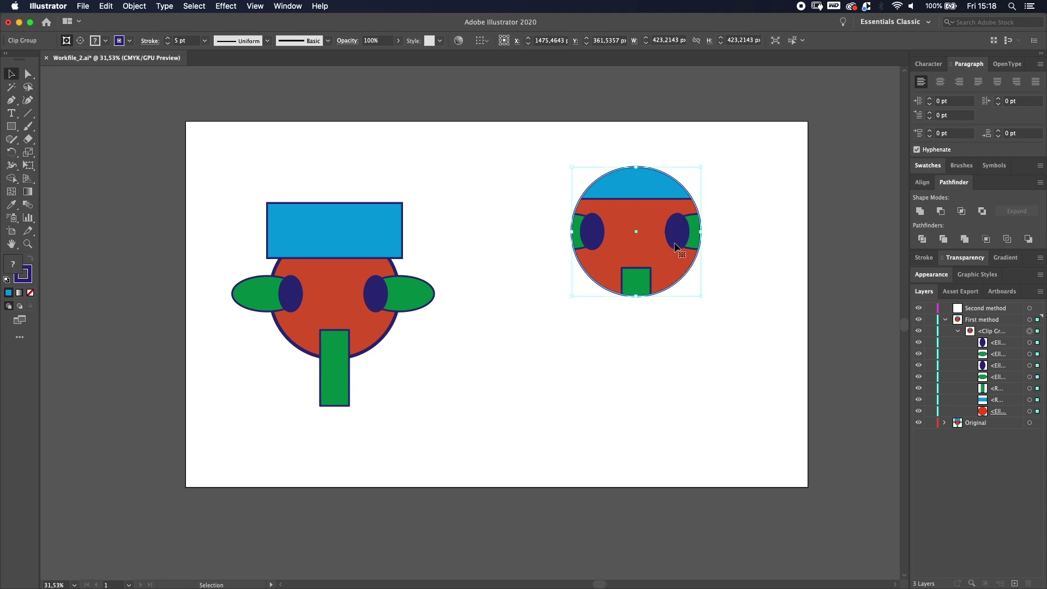
left_click_drag(677, 242, 677, 217)
left_click(736, 208)
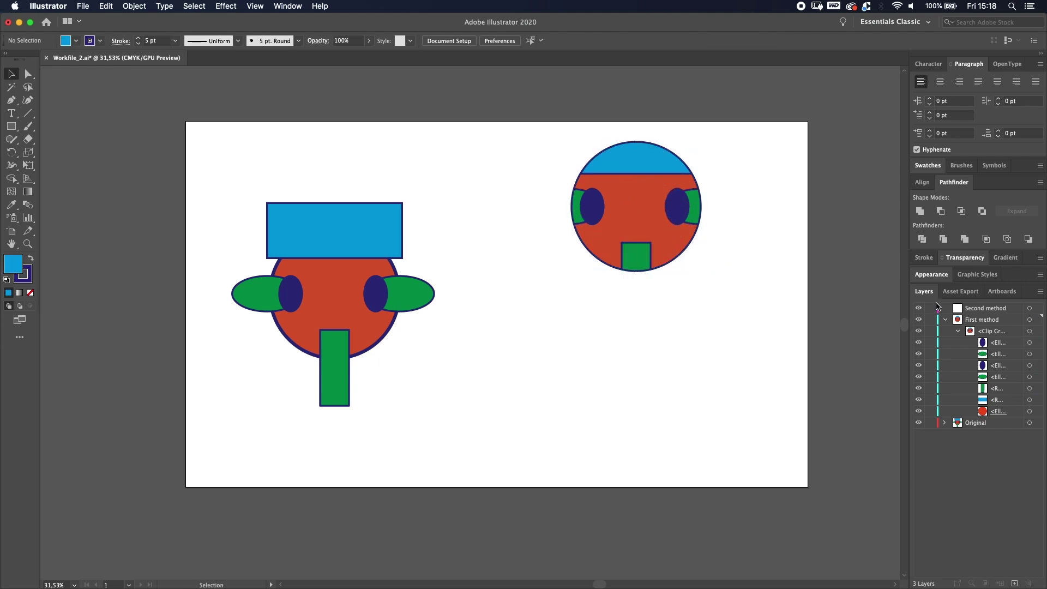
left_click(958, 331)
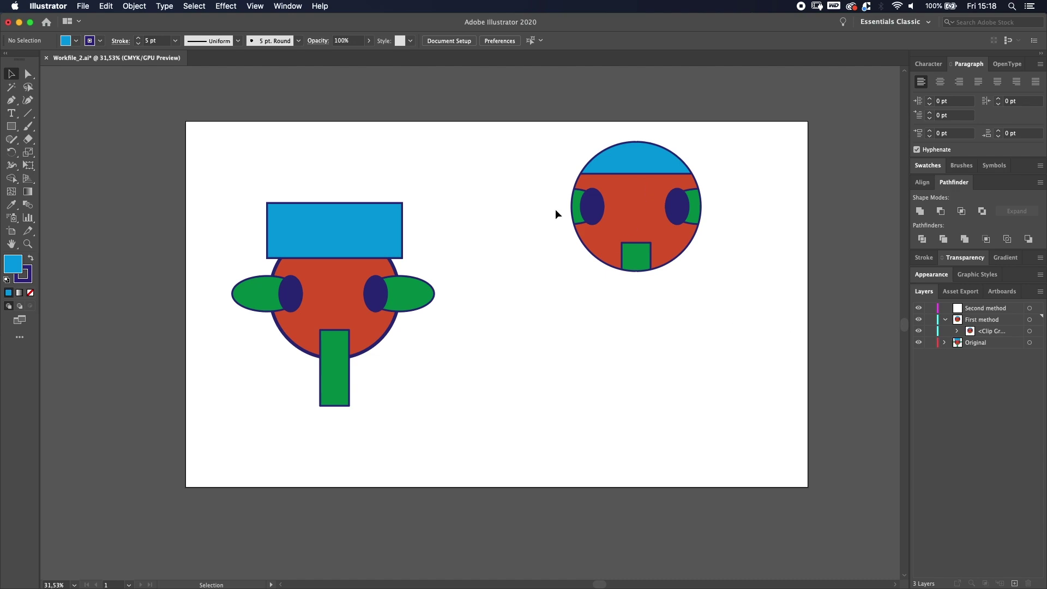
left_click(11, 126)
Step: Draw and delete a test rectangle, collapse First method, and select the Original layer's art
left_click_drag(525, 152, 631, 246)
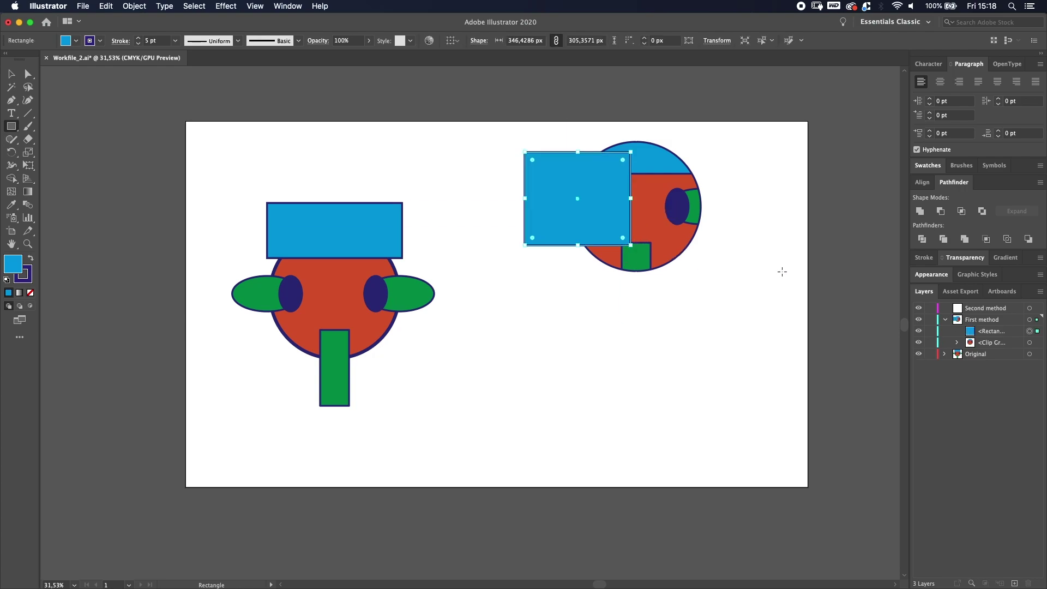
left_click(11, 74)
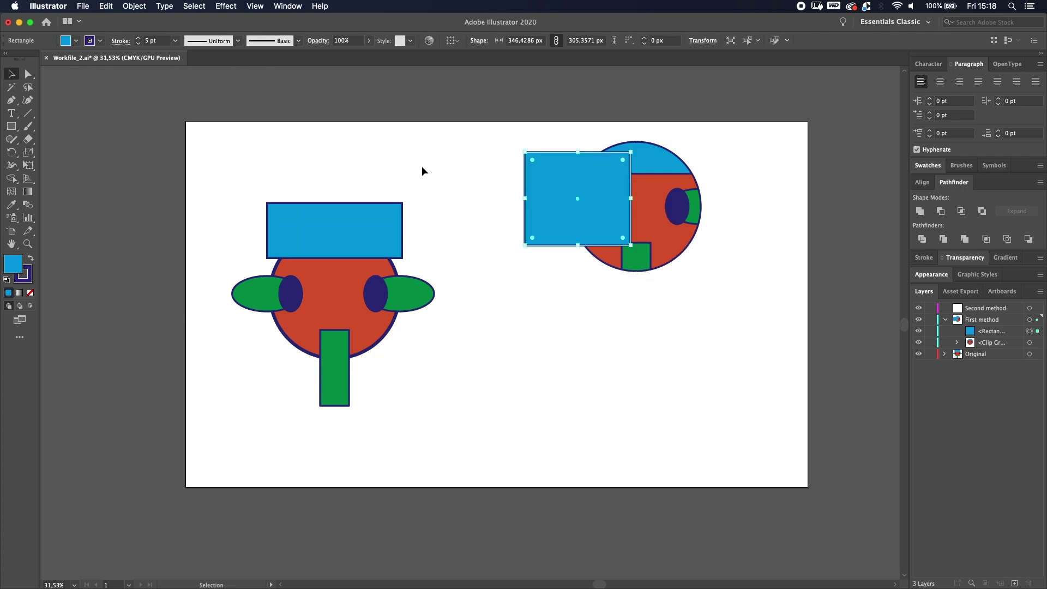
key("Delete")
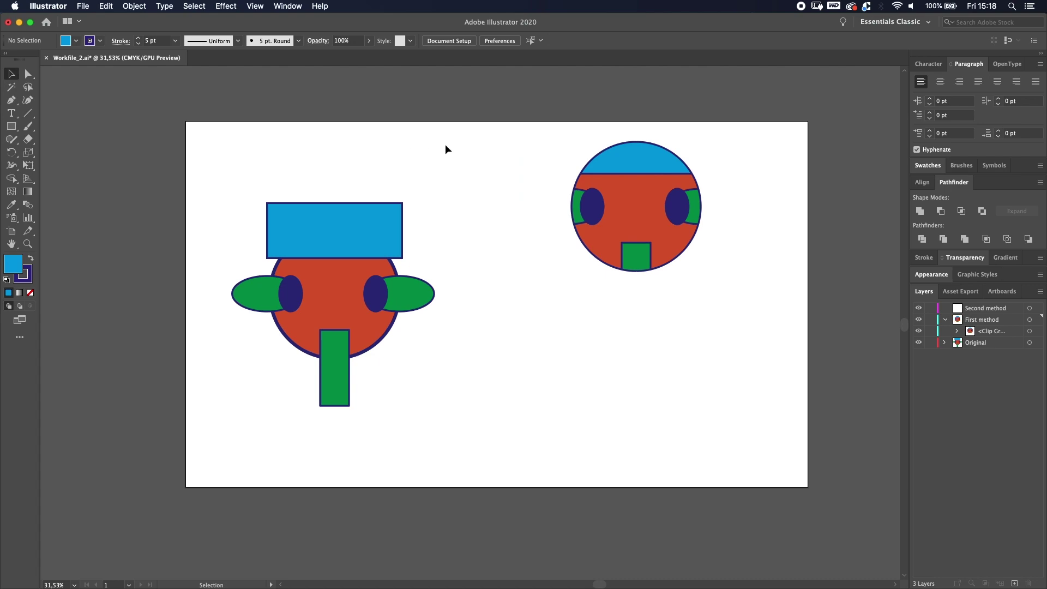
left_click(945, 320)
left_click(1036, 331)
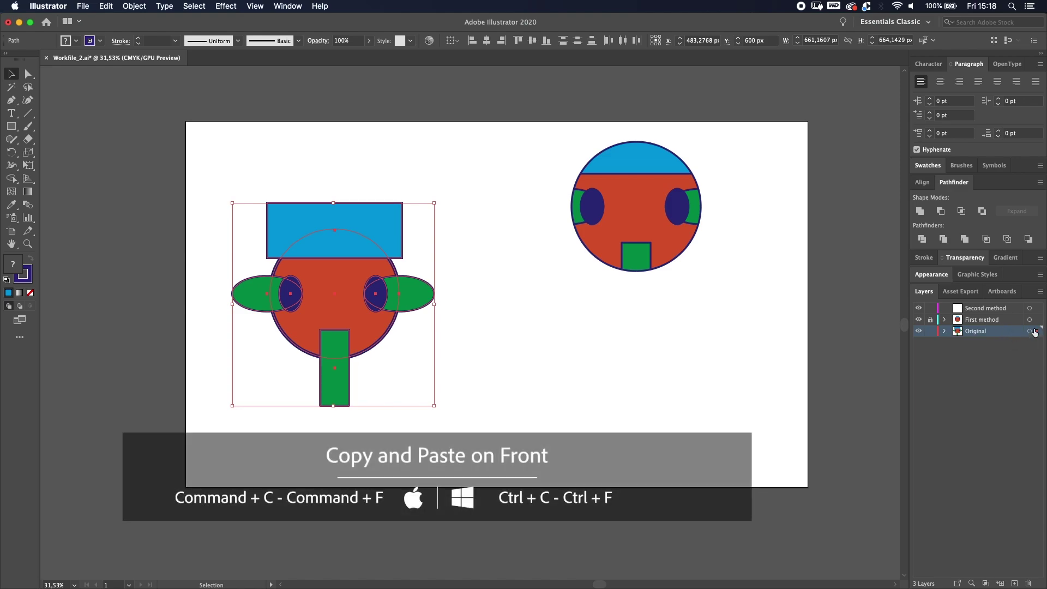
Step: Put a copy of the original face on Second method, placed below the circle face
left_click_drag(1035, 335, 1037, 309)
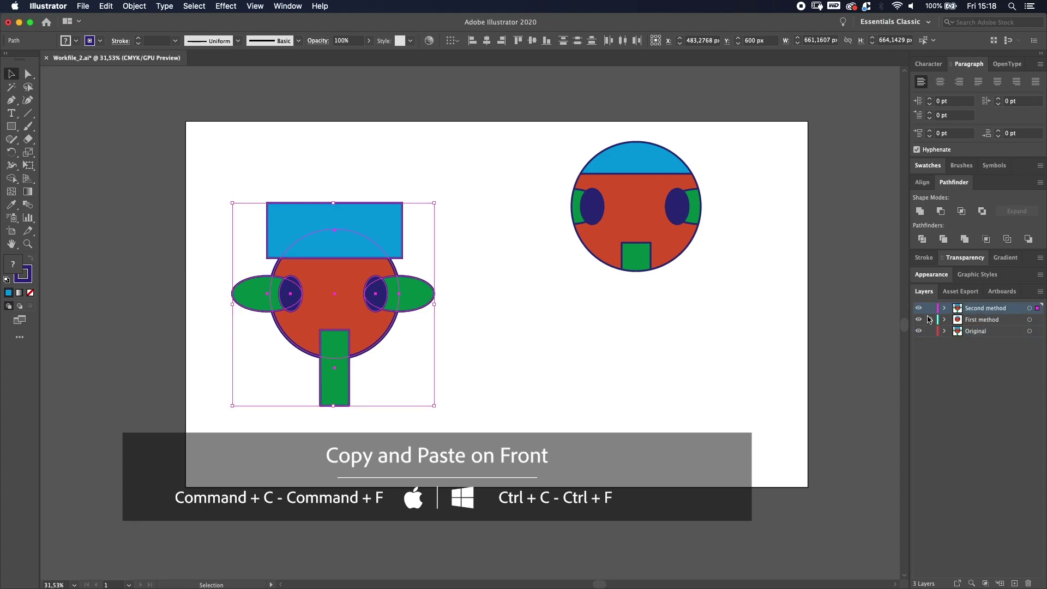
left_click_drag(325, 303, 624, 375)
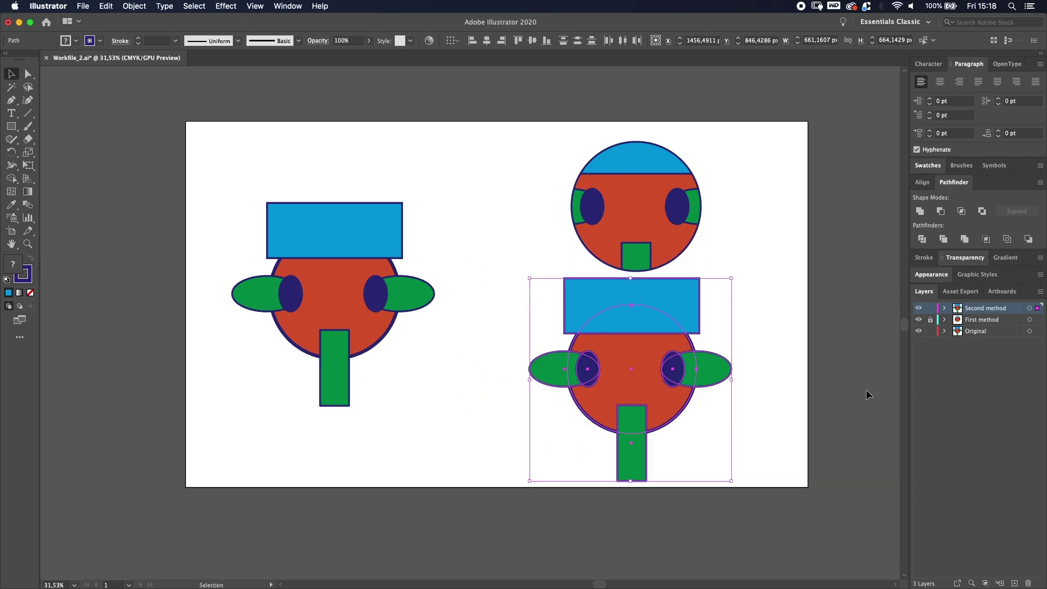
left_click(809, 424)
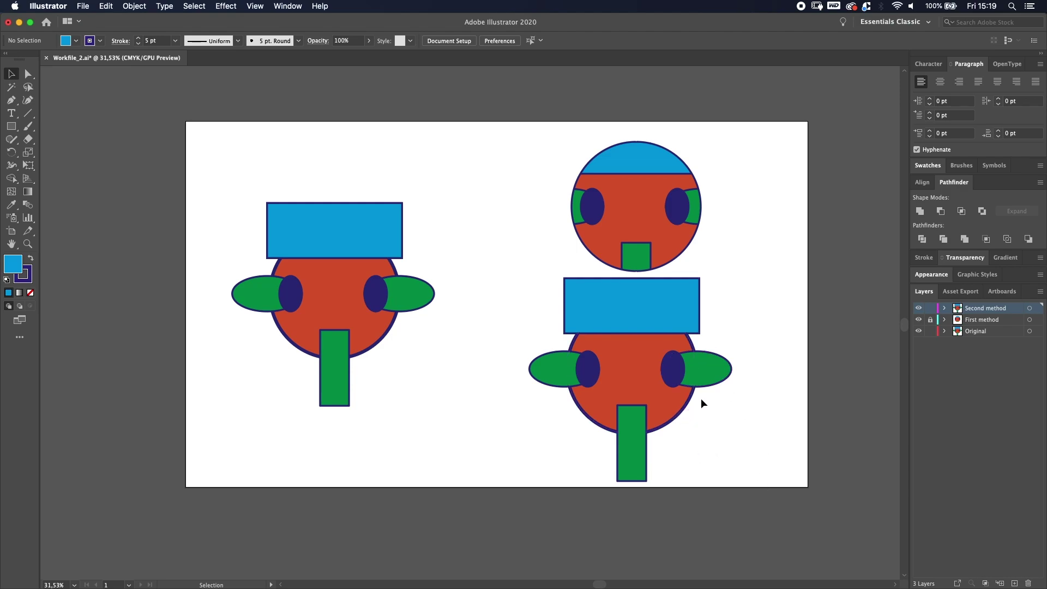
Step: Bring the lower face's red circle to the front, covering the eyes and upper nose
left_click(683, 416)
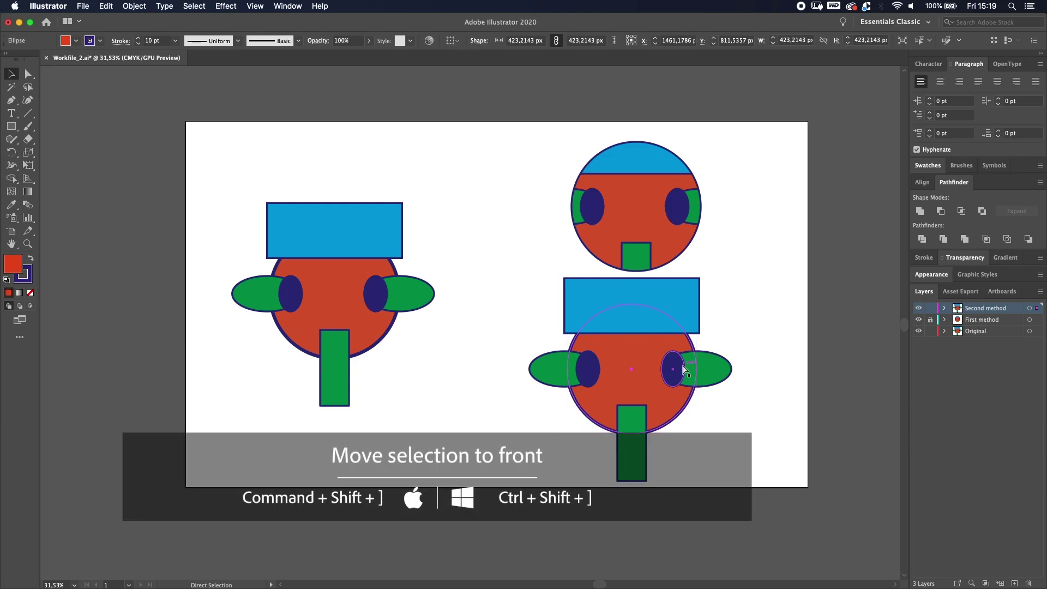
key("super+shift+bracketright")
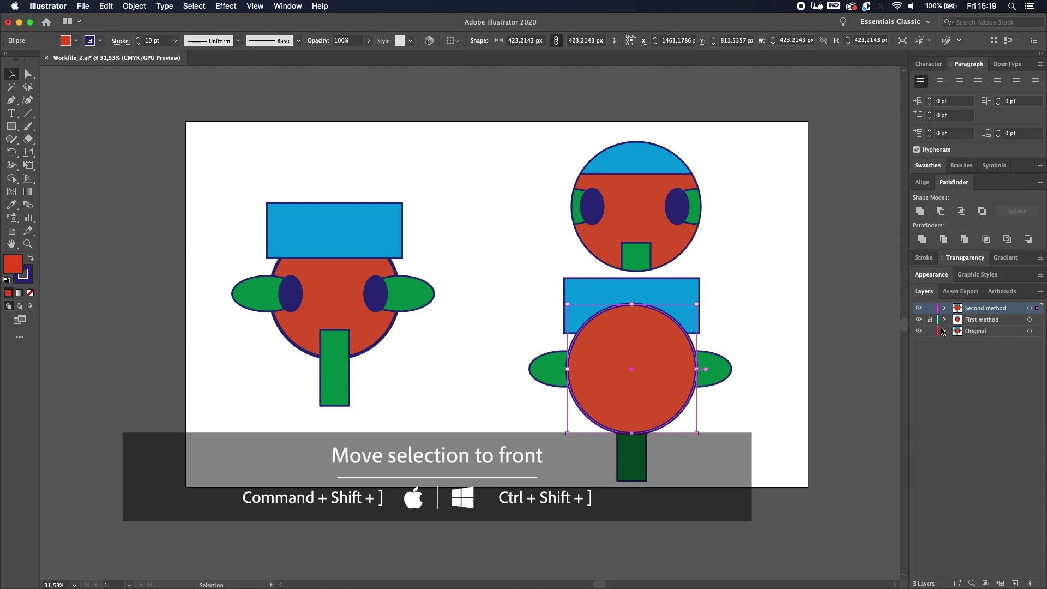
left_click(833, 351)
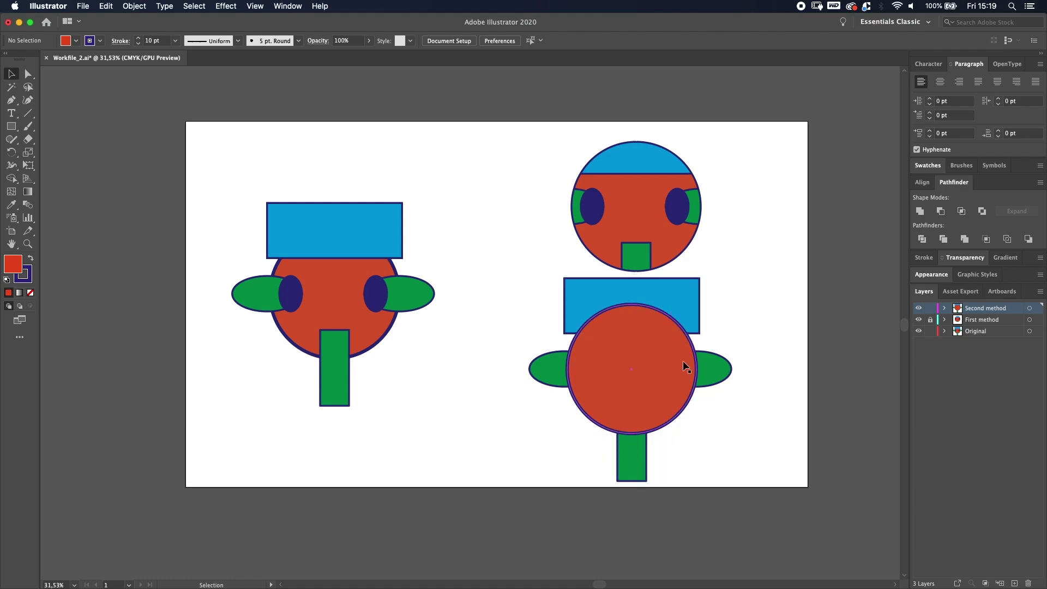
Step: Inspect the Second method layer's circle and top ellipse and its panel menu without applying anything
left_click(945, 308)
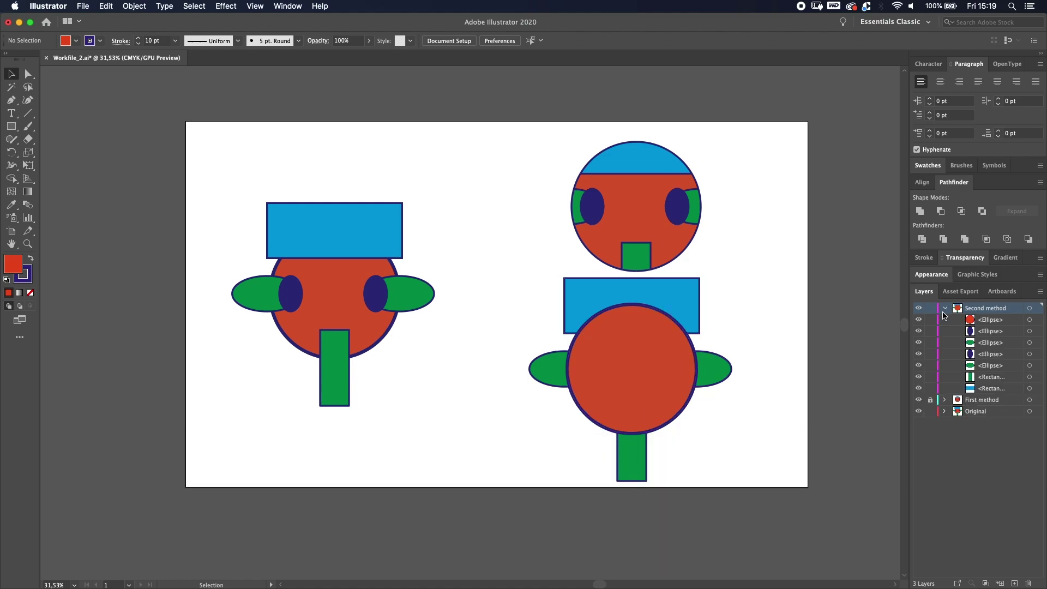
left_click(1029, 320)
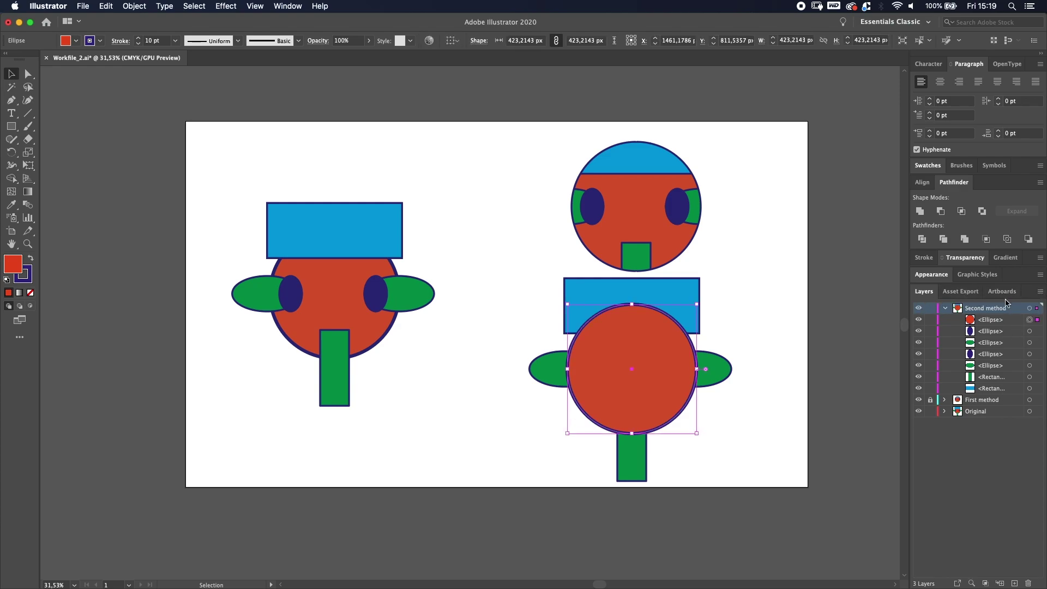
left_click(1040, 292)
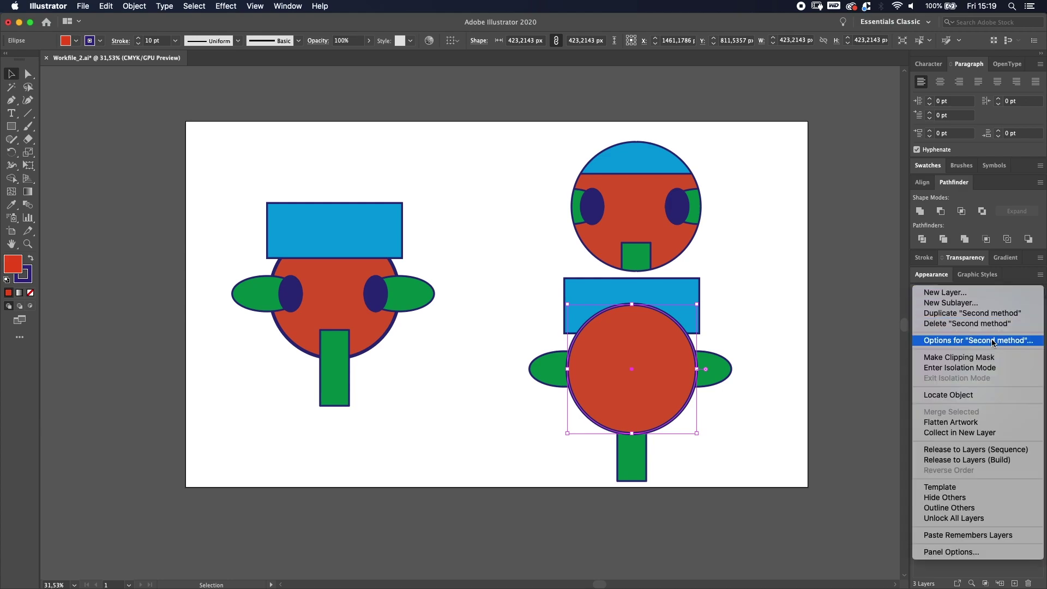
left_click(749, 454)
left_click(1000, 326)
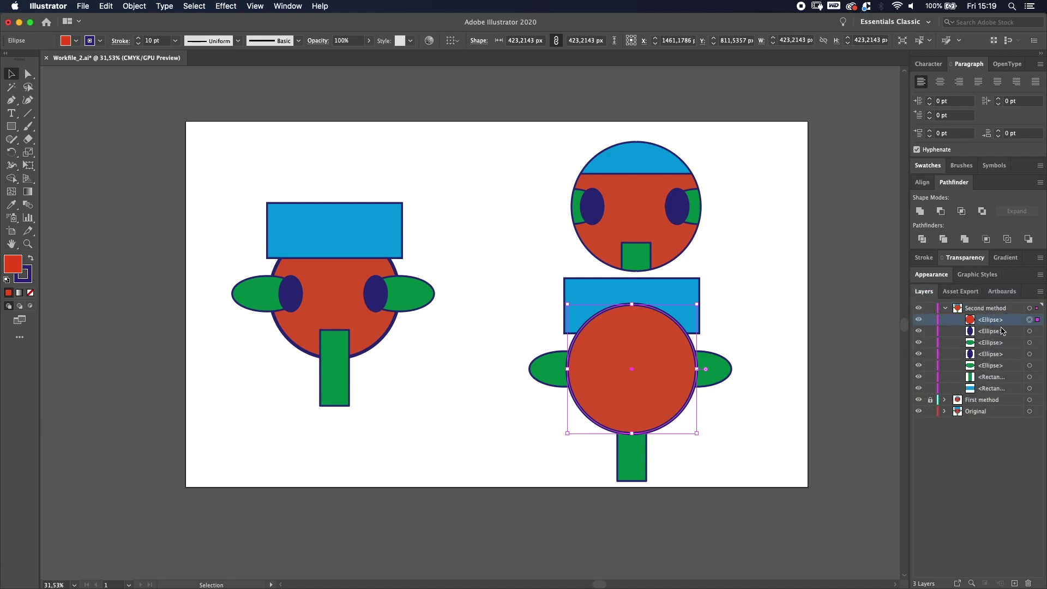
left_click(1039, 291)
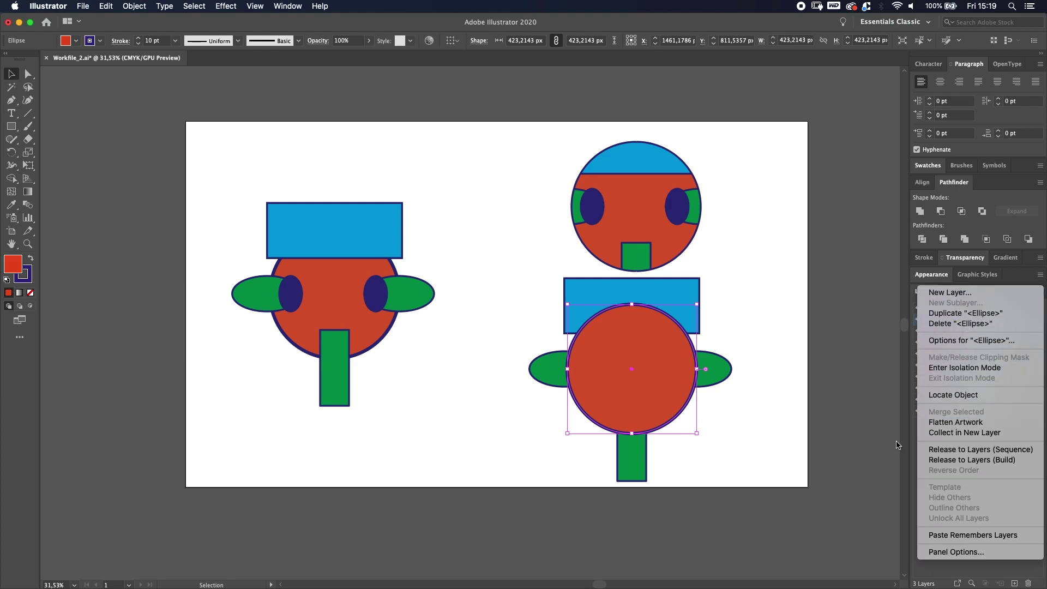
left_click(755, 454)
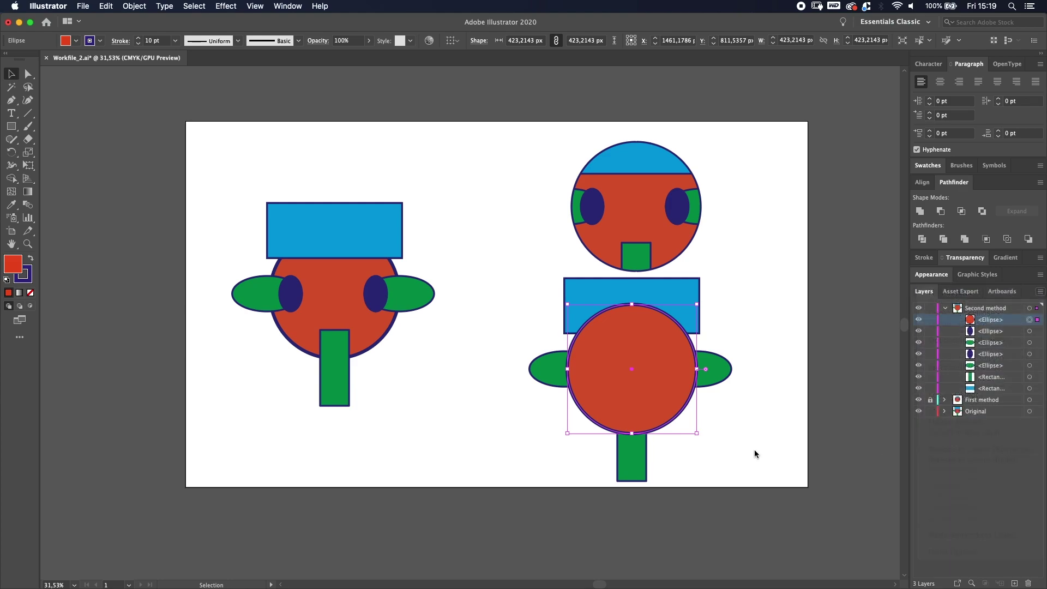
Step: Target the Second method layer and apply Make Clipping Mask from the Layers panel menu
left_click(996, 308)
left_click(1037, 309)
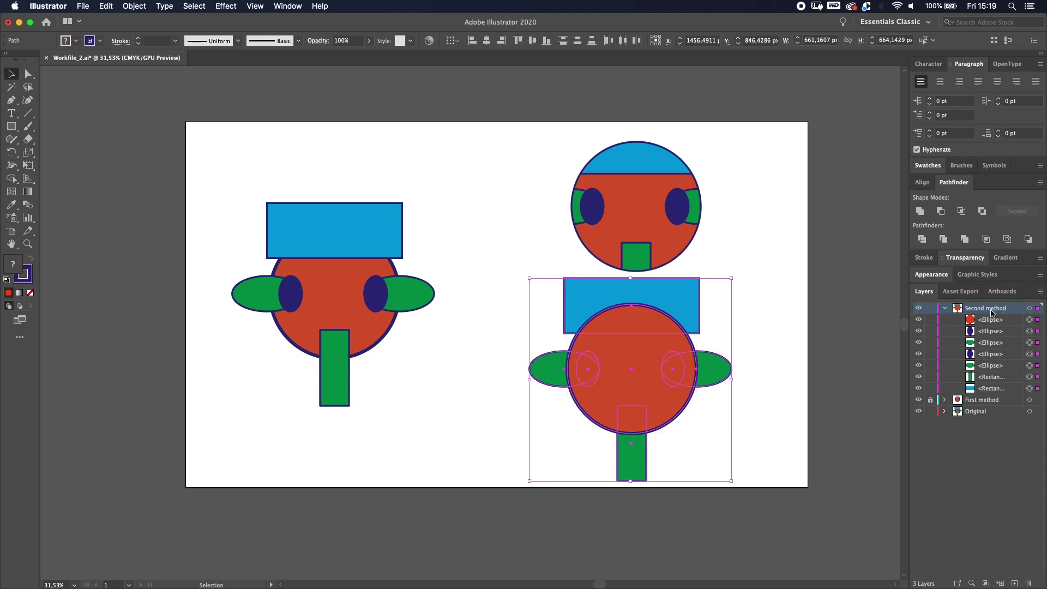
left_click(945, 308)
left_click(758, 430)
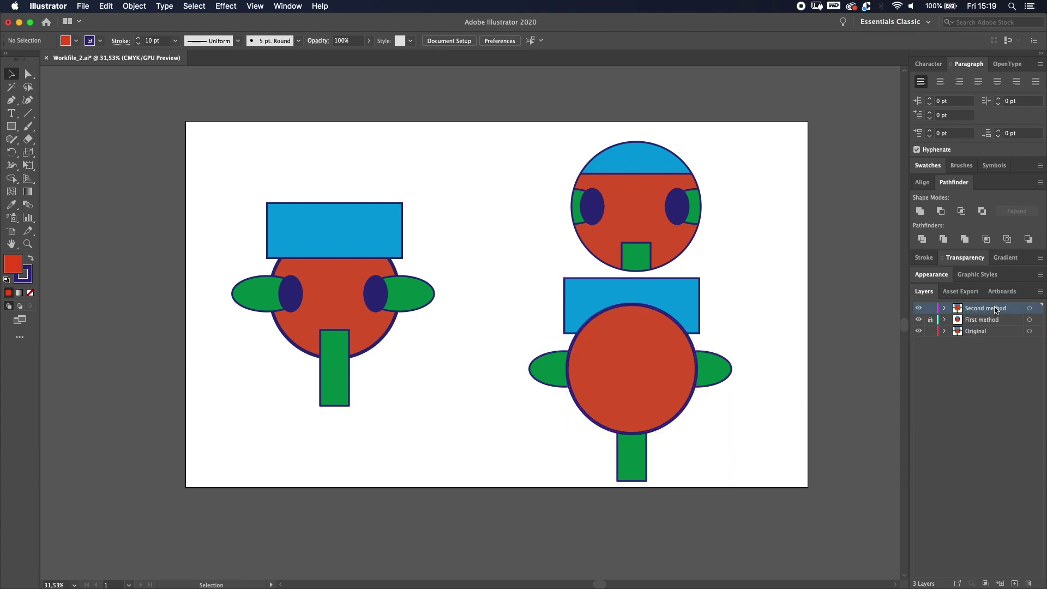
left_click(1040, 295)
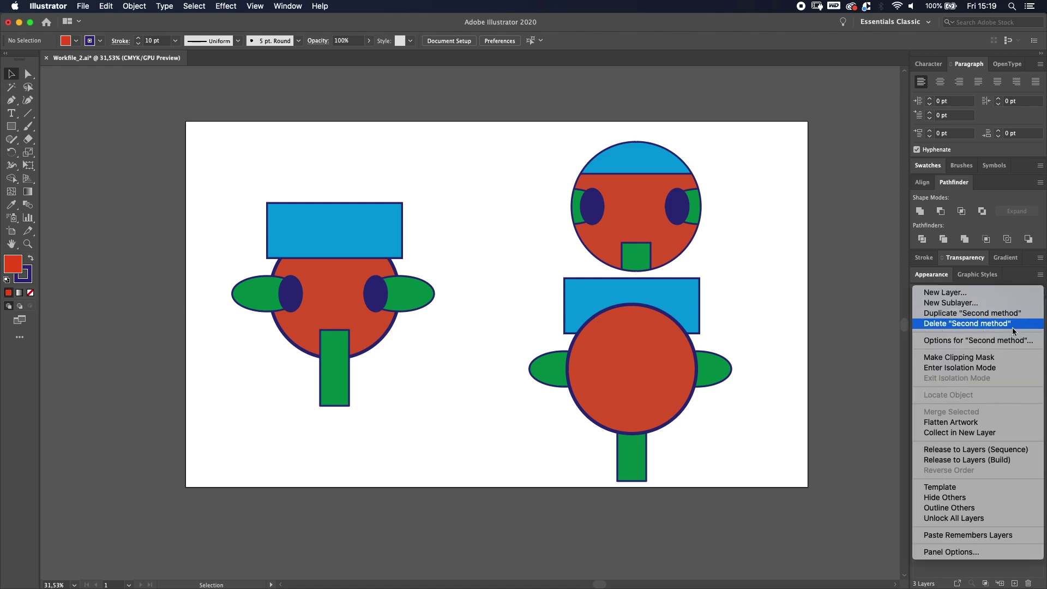
left_click(983, 359)
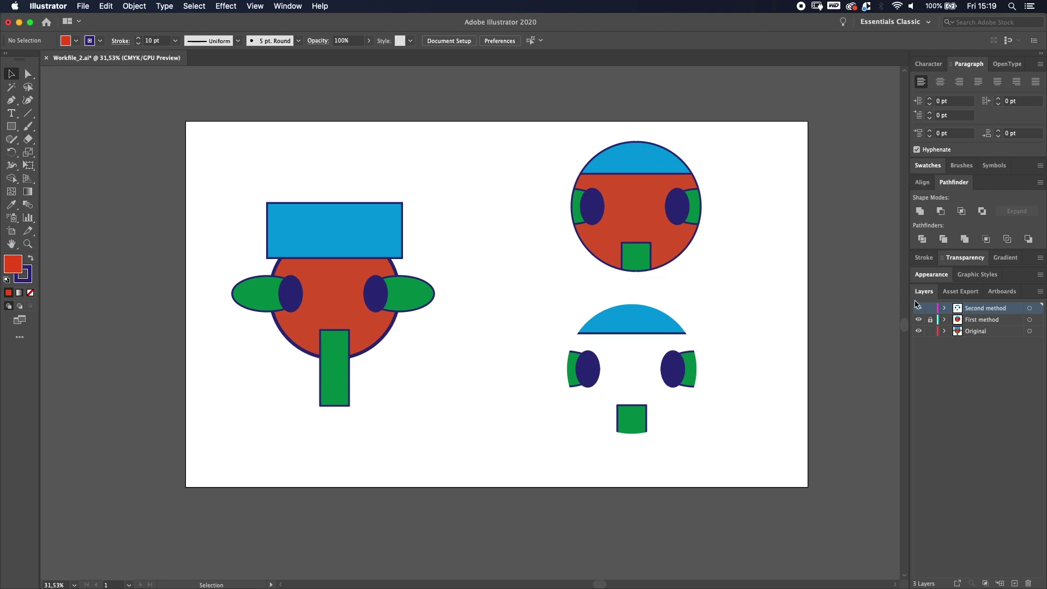
left_click(945, 308)
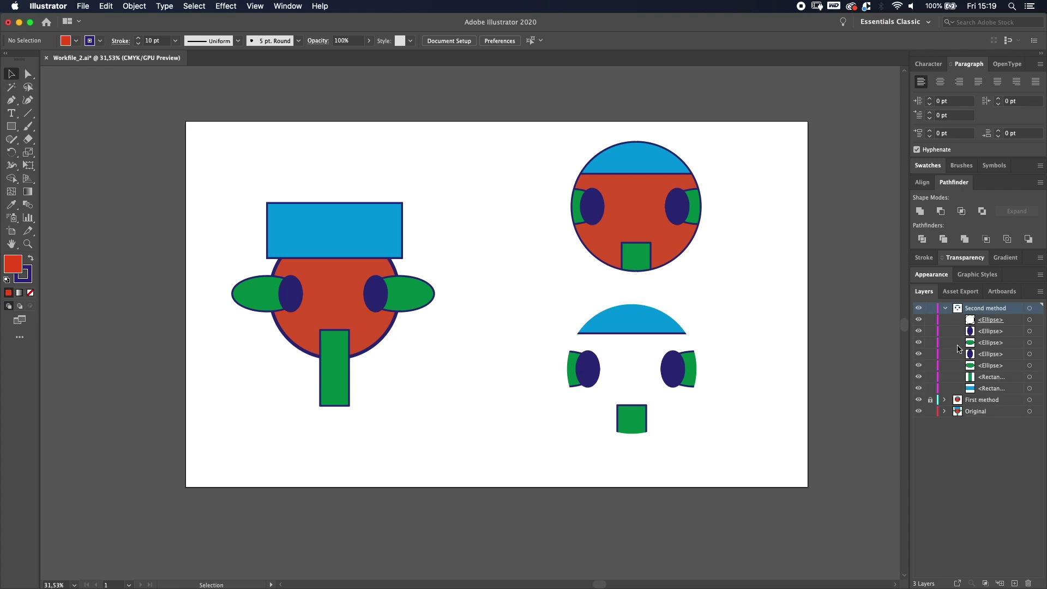
Step: Move the clipping ellipse to the bottom of the Second method layer and target it
left_click(994, 322)
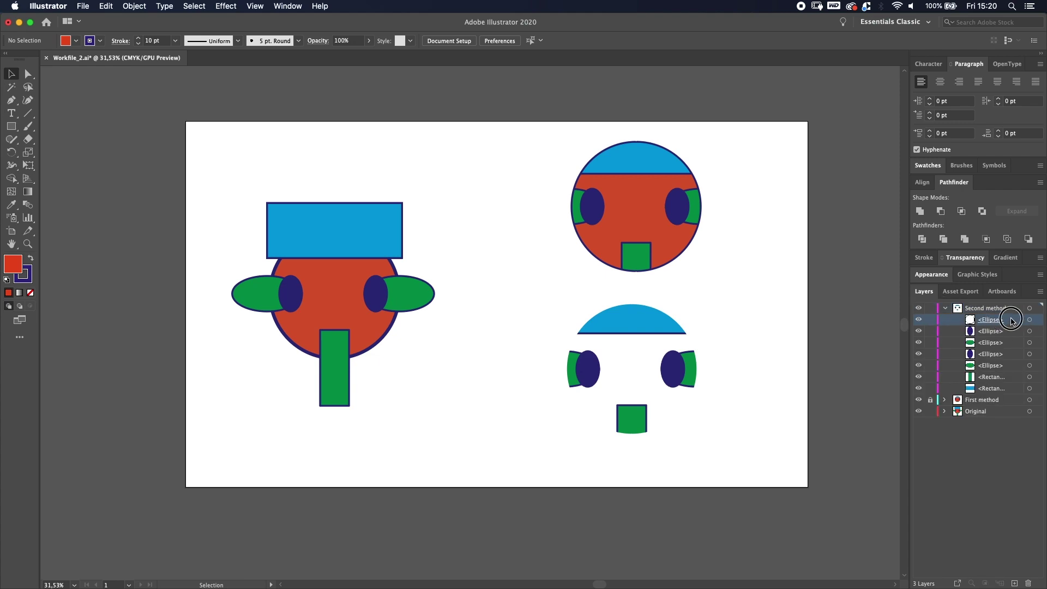
left_click_drag(1011, 321, 999, 404)
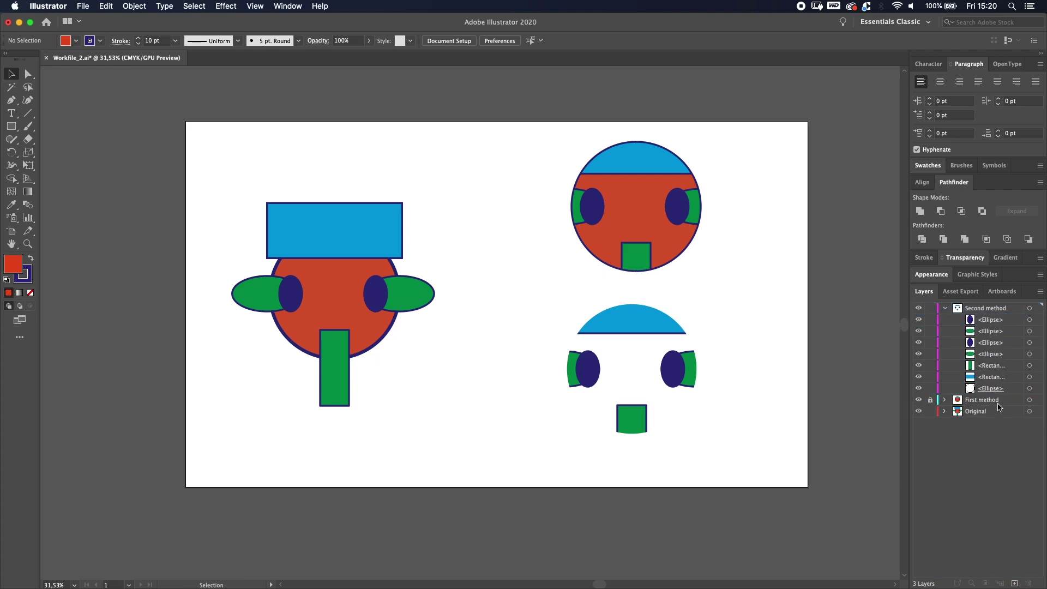
left_click(1029, 390)
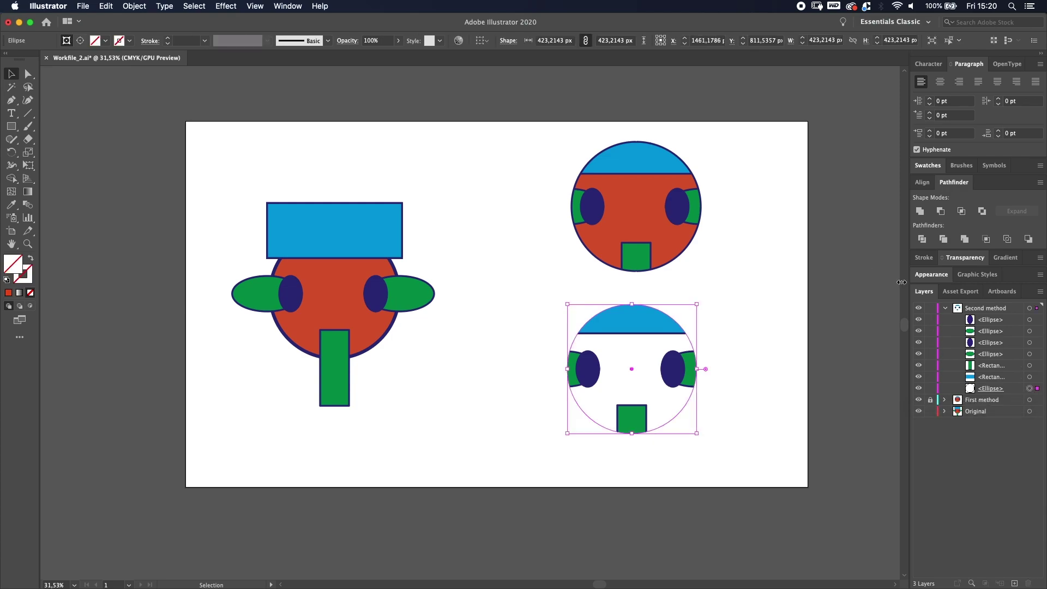
Step: Give the clipping circle a red fill and a 5 pt navy stroke
left_click(107, 41)
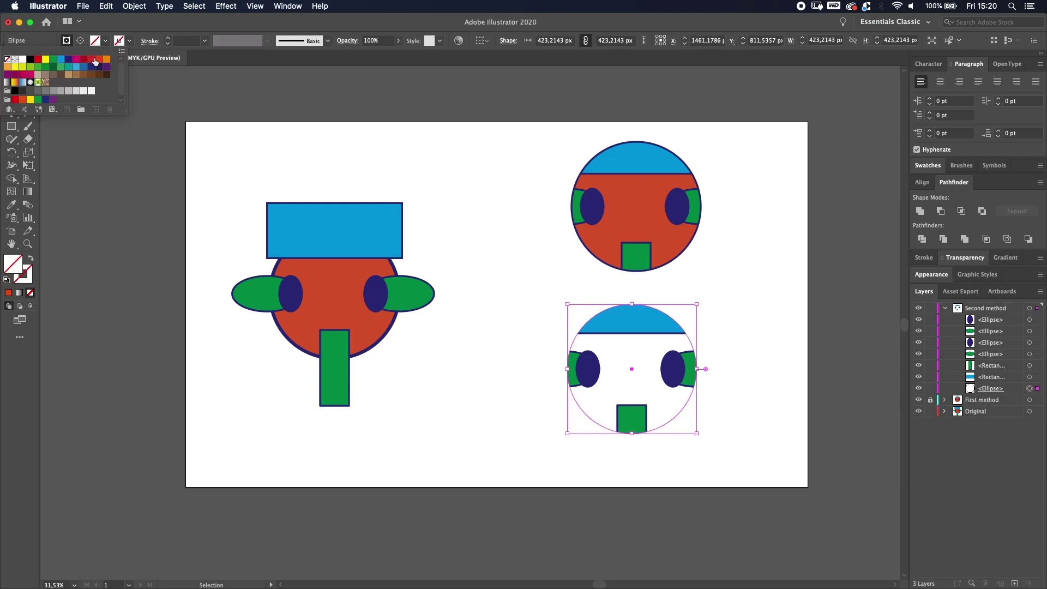
left_click(99, 58)
left_click(130, 41)
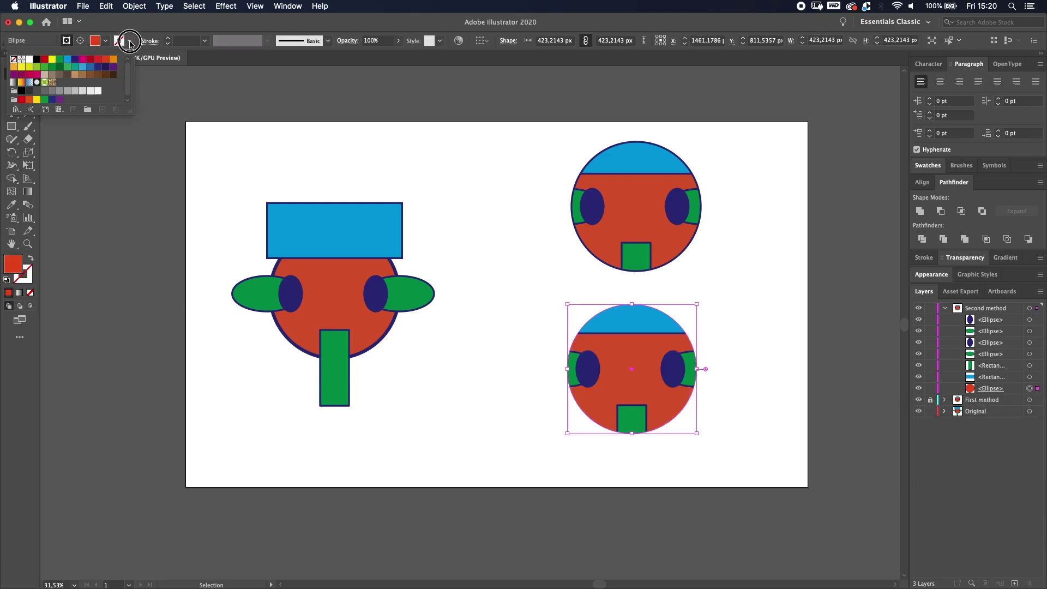
left_click(74, 59)
left_click(168, 39)
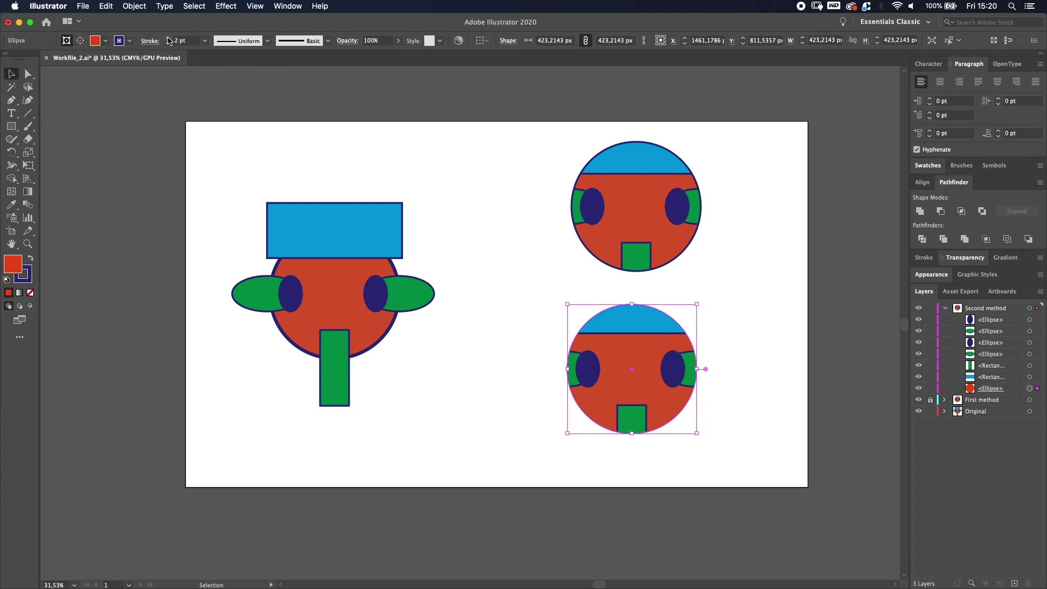
left_click(168, 38)
left_click(168, 38)
left_click(167, 38)
left_click_drag(700, 278, 892, 357)
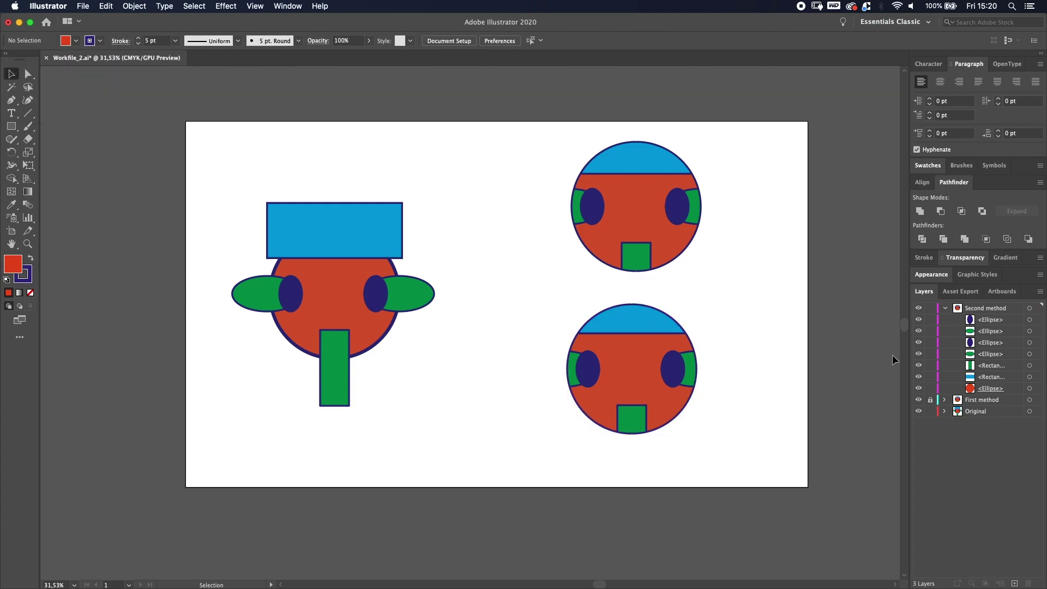
left_click(945, 308)
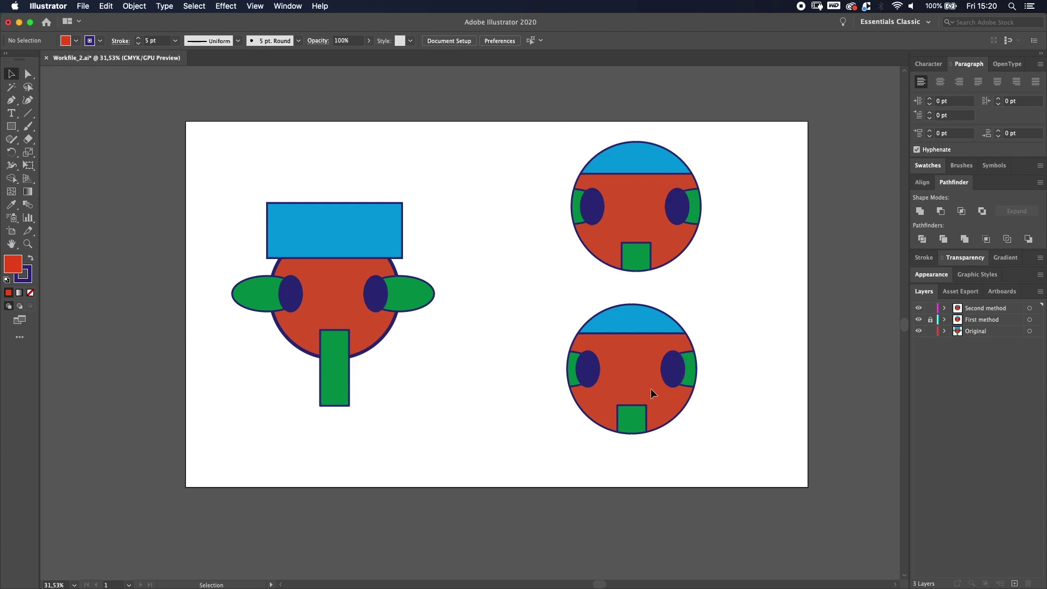
Step: Nudge the lower face's right eye slightly left, then select the Second method layer
left_click(674, 373)
mouse_move(674, 373)
left_mouse_down()
mouse_move(655, 379)
mouse_move(703, 398)
mouse_move(650, 376)
mouse_move(671, 370)
left_mouse_up()
left_click(981, 308)
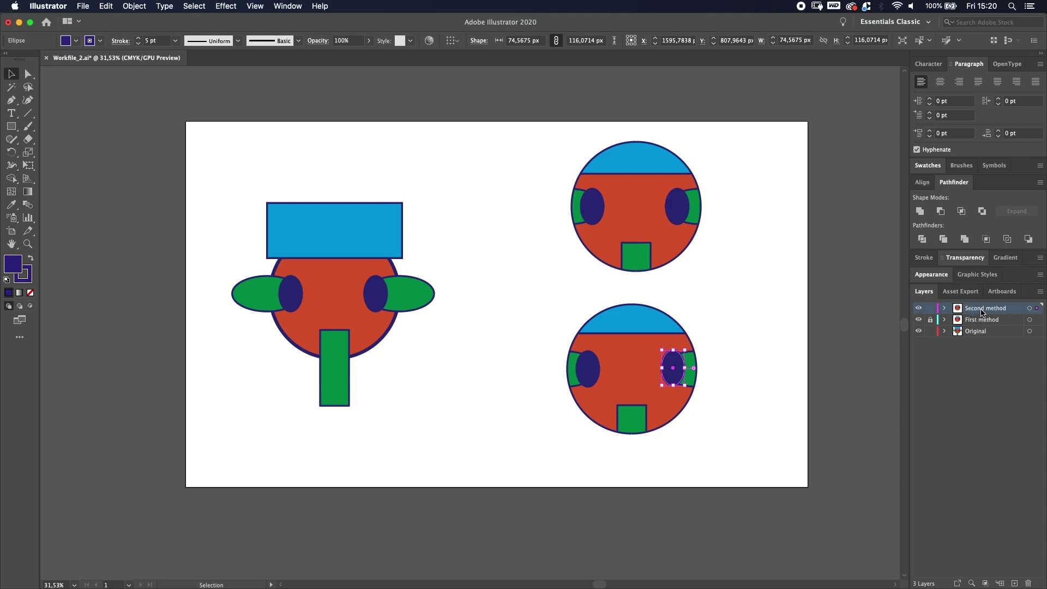
left_click(12, 127)
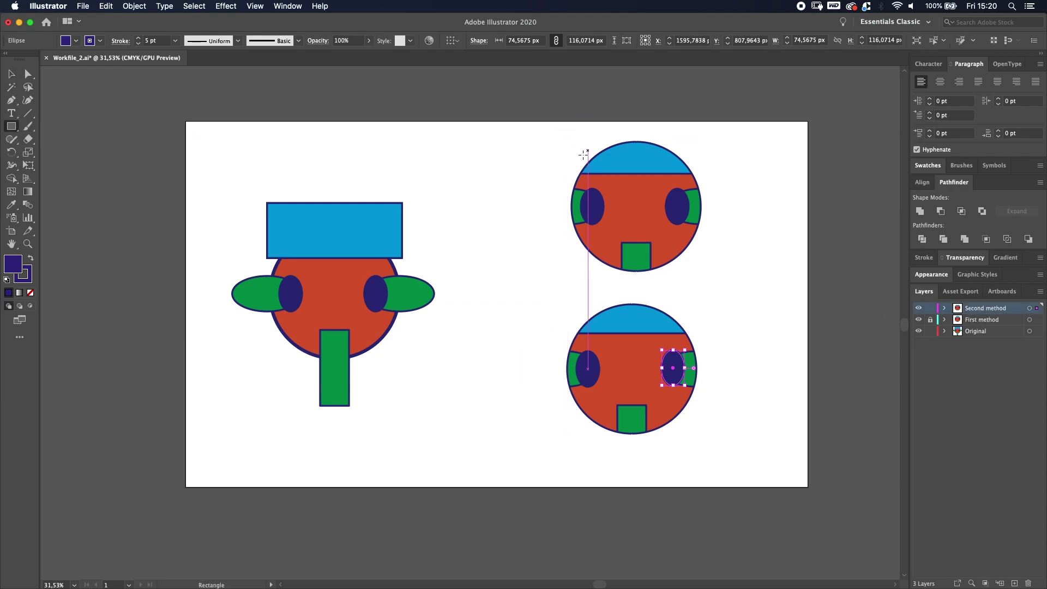
left_click_drag(529, 312, 612, 392)
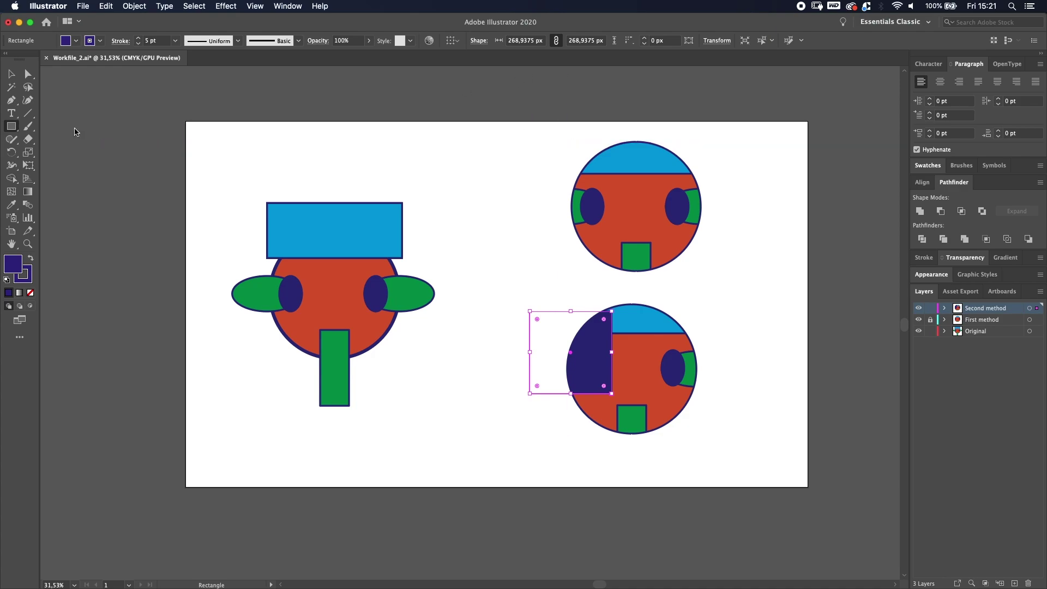
left_click(11, 74)
left_click(554, 321)
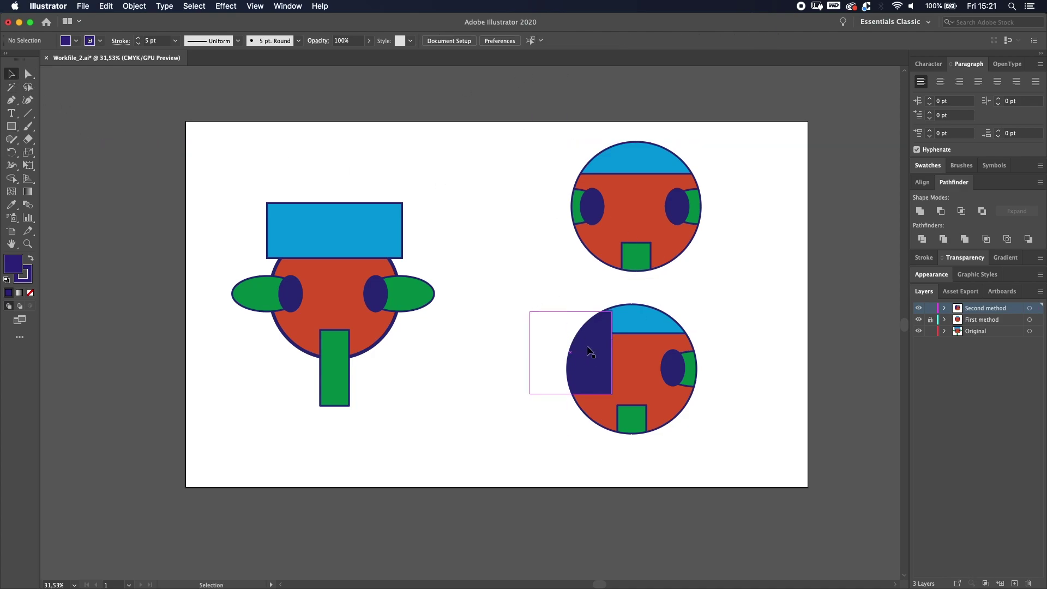
left_click(590, 352)
key("Delete")
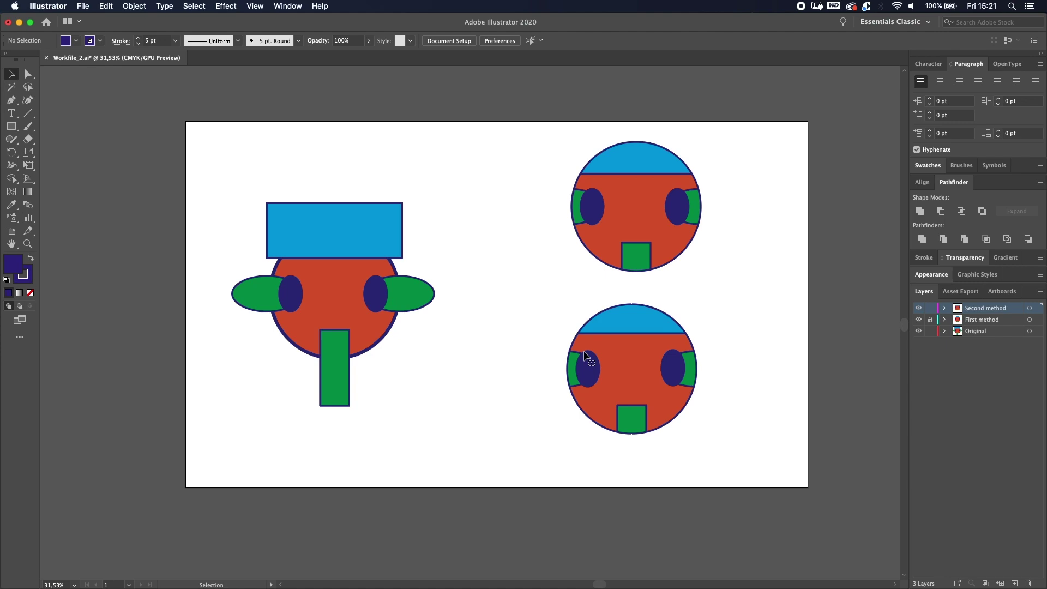